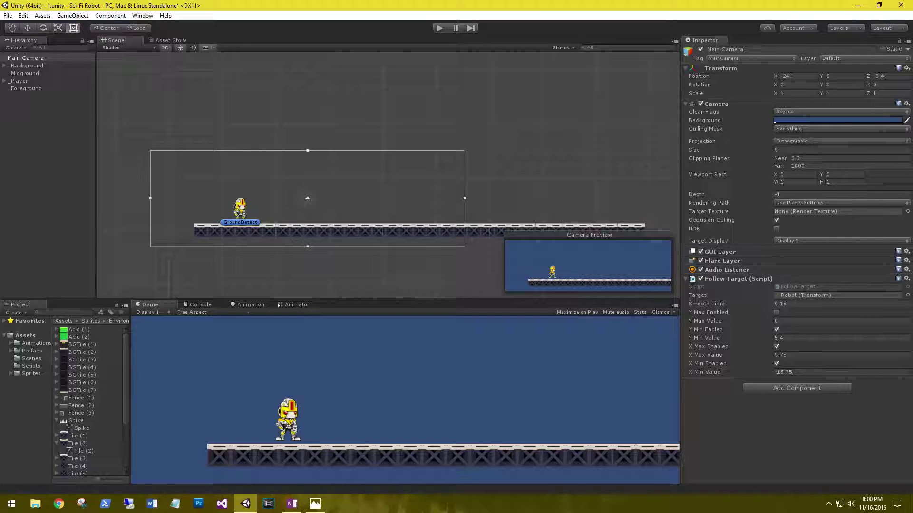
Dock the Project panel in the wide area beside Game and enlarge the asset thumbnails.
{"action": "key", "text": "alt+Tab"}
{"action": "left_click_drag", "start_coordinate": [18, 305], "coordinate": [184, 304]}
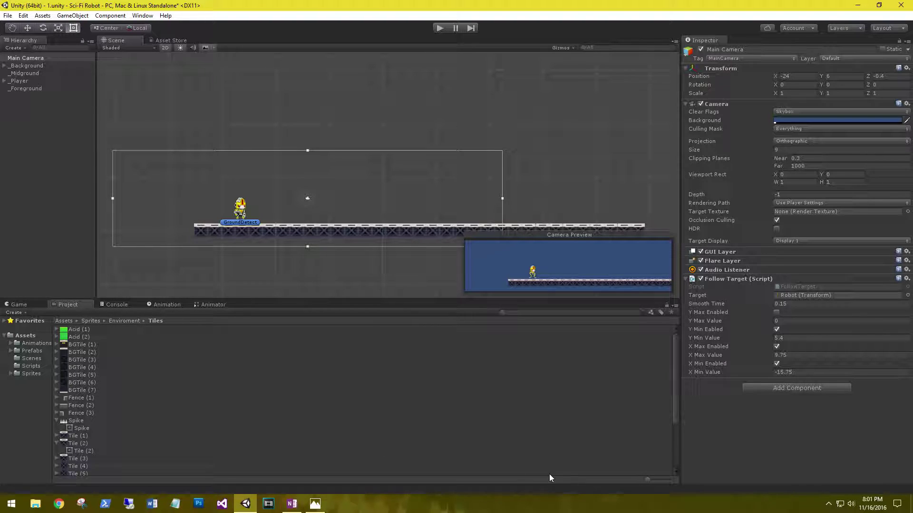
{"action": "mouse_move", "coordinate": [645, 480]}
{"action": "left_mouse_down"}
{"action": "mouse_move", "coordinate": [680, 478]}
{"action": "mouse_move", "coordinate": [663, 478]}
{"action": "left_mouse_up"}
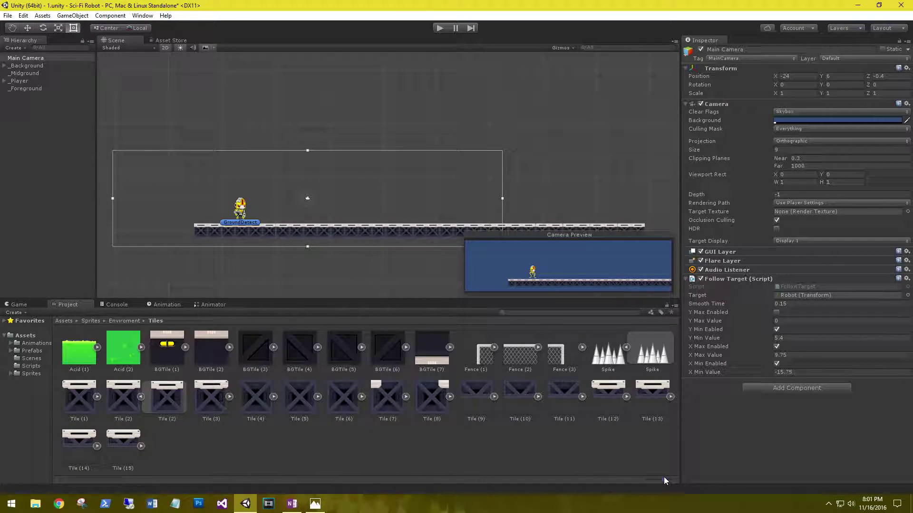
View the sprites in the environment's Objects folder and return to the Tiles folder.
{"action": "left_click", "coordinate": [118, 320]}
{"action": "double_click", "coordinate": [77, 348]}
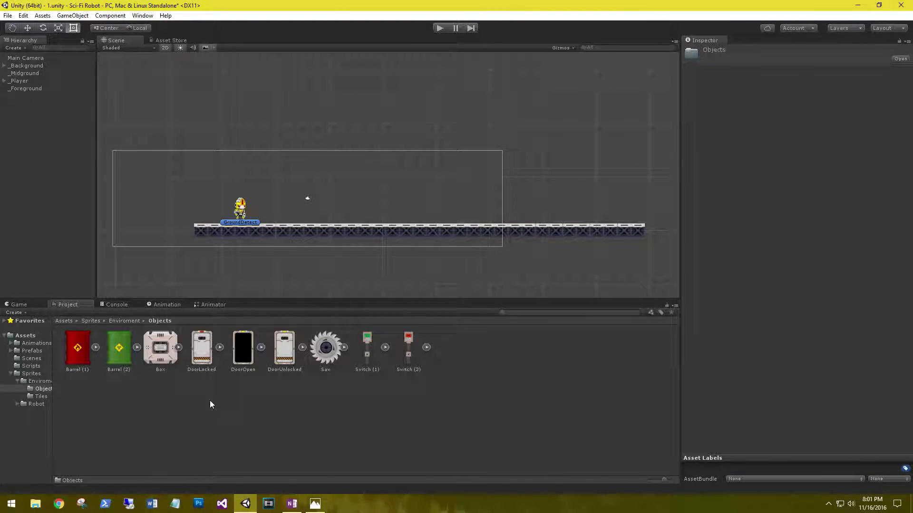
{"action": "left_click", "coordinate": [125, 321]}
{"action": "double_click", "coordinate": [119, 348]}
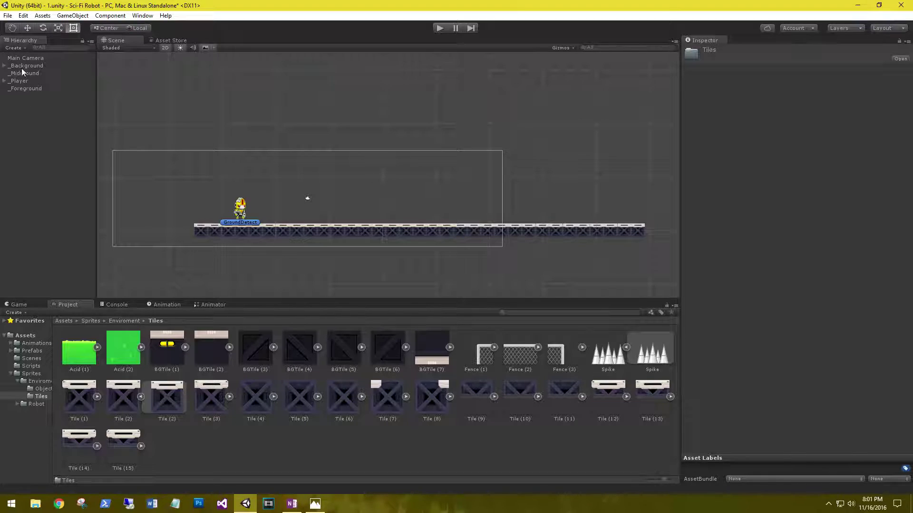
Create a new 2D sprite object in the scene and add a Box Collider 2D component to it.
{"action": "right_click", "coordinate": [26, 149]}
{"action": "left_click", "coordinate": [14, 48]}
{"action": "mouse_move", "coordinate": [71, 90]}
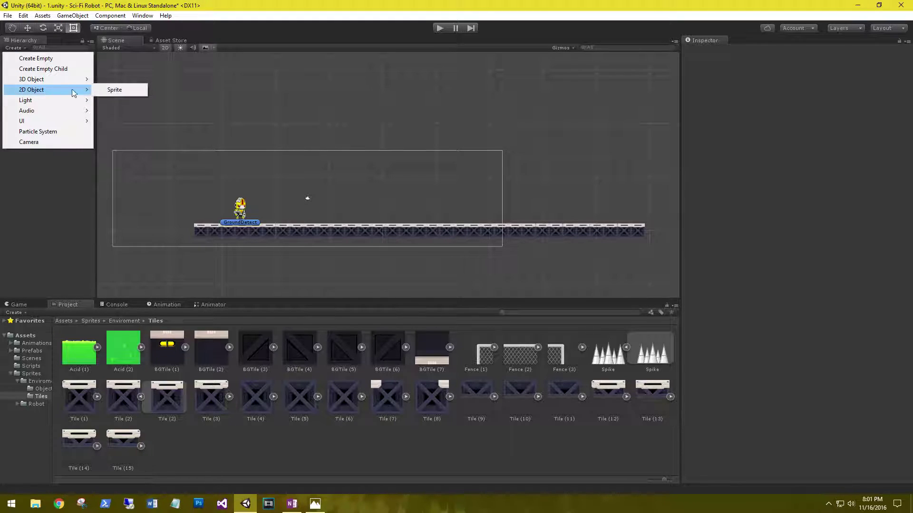
{"action": "left_click", "coordinate": [114, 92]}
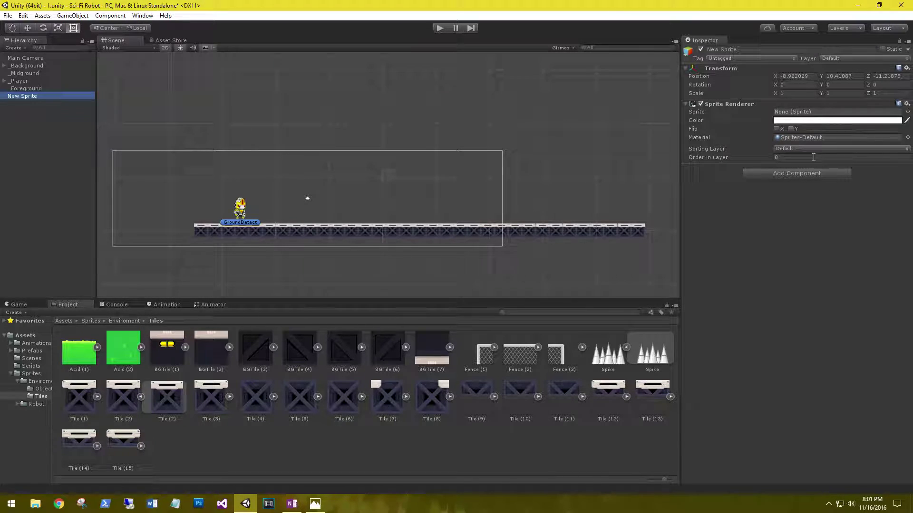
{"action": "left_click", "coordinate": [788, 172]}
{"action": "type", "text": "box"}
{"action": "key", "text": "Down"}
{"action": "key", "text": "Return"}
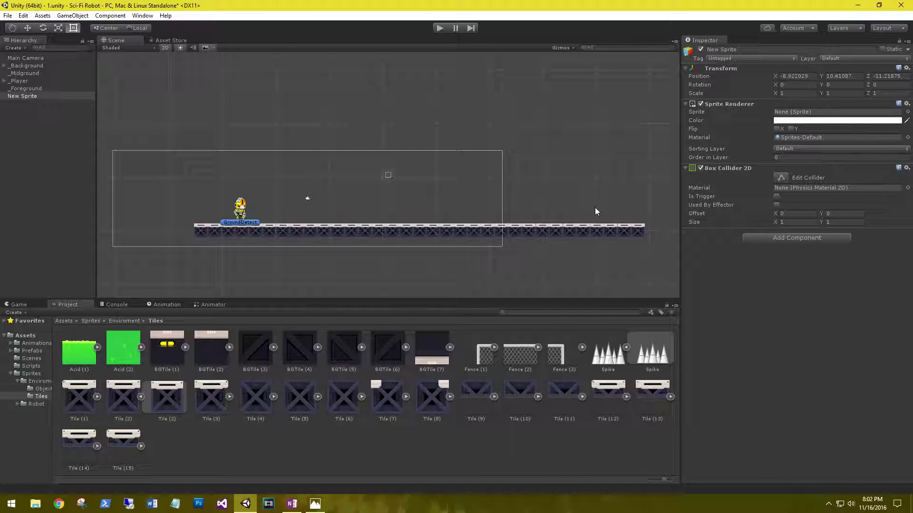
Stretch the new sprite into a tall wall, Y scale about 37.8, and stand it at the floor's left end near X -45.43, Y 19.42.
{"action": "key", "text": "w"}
{"action": "left_click_drag", "start_coordinate": [427, 182], "coordinate": [230, 182]}
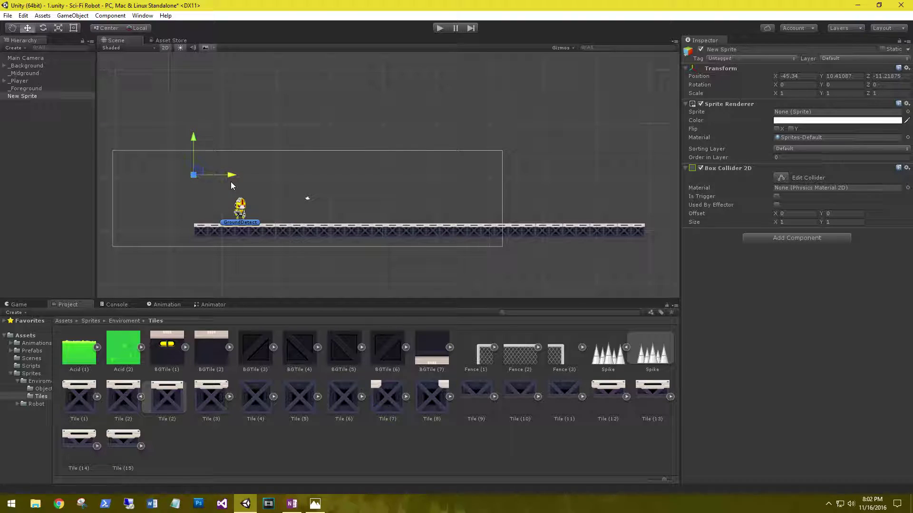
{"action": "left_click_drag", "start_coordinate": [195, 137], "coordinate": [249, 246]}
{"action": "key", "text": "r"}
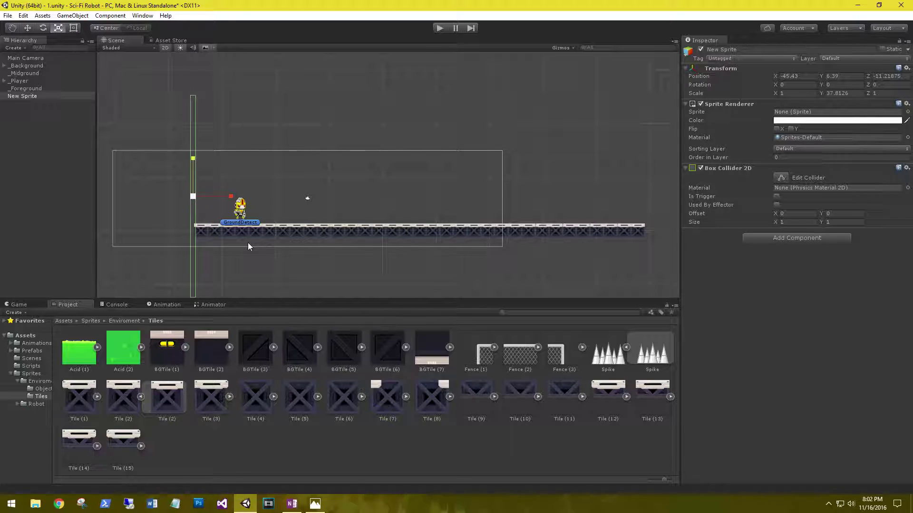
{"action": "key", "text": "w"}
{"action": "left_click_drag", "start_coordinate": [192, 158], "coordinate": [194, 85]}
{"action": "scroll", "coordinate": [303, 147], "scroll_direction": "down", "scroll_amount": 2}
{"action": "middle_click_drag", "start_coordinate": [321, 133], "coordinate": [307, 174]}
Run the game briefly to check the invisible wall beside the robot, and stop play mode.
{"action": "left_click", "coordinate": [439, 30]}
{"action": "left_click", "coordinate": [439, 29]}
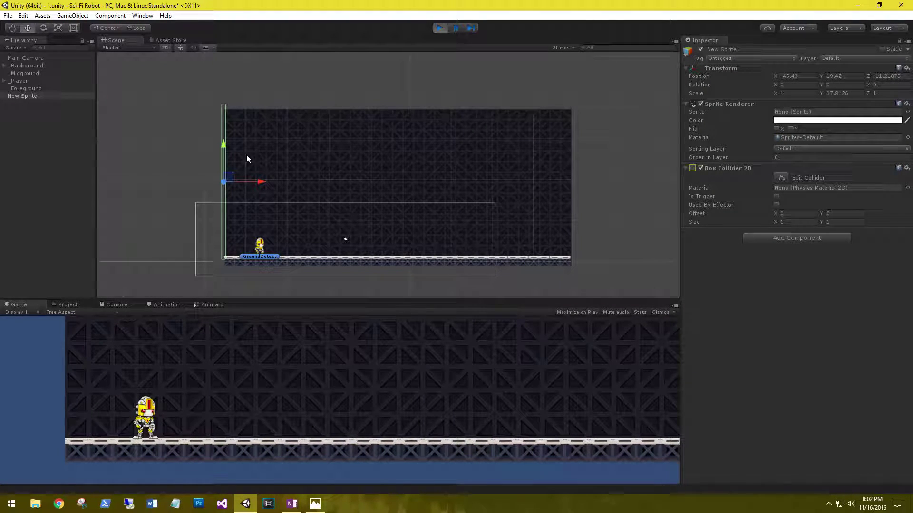
{"action": "left_click", "coordinate": [439, 28]}
Rename the New Sprite object to Boundry.
{"action": "left_click", "coordinate": [27, 95]}
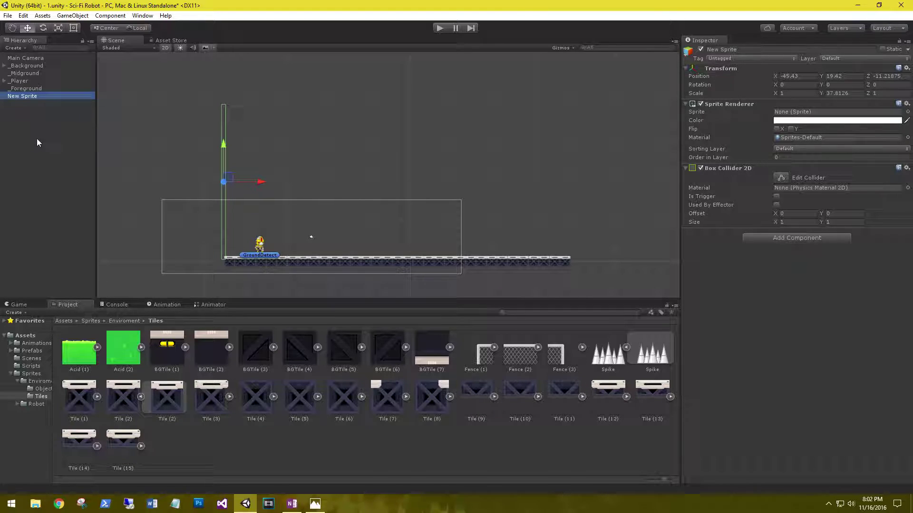
{"action": "key", "text": "F2"}
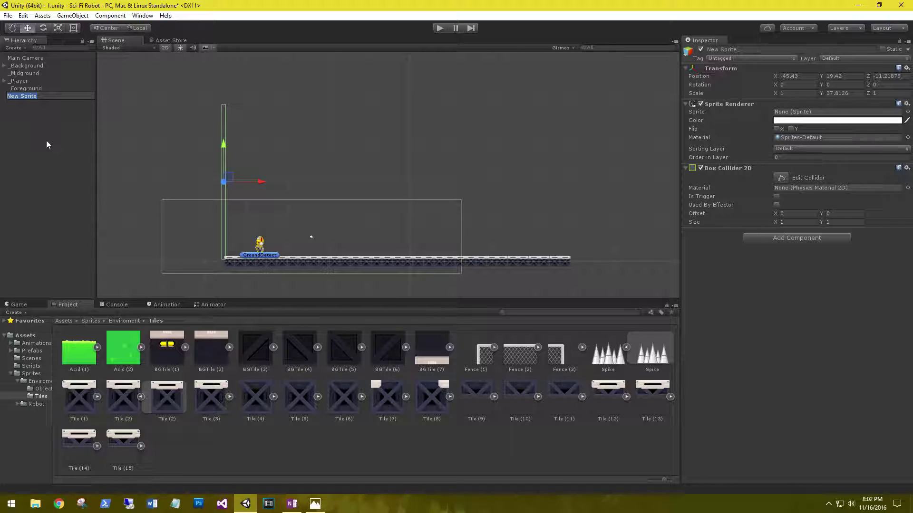
{"action": "type", "text": "Wall"}
{"action": "key", "text": "BackSpace"}
{"action": "key", "text": "BackSpace"}
{"action": "key", "text": "BackSpace"}
{"action": "key", "text": "BackSpace"}
{"action": "type", "text": "Boundry"}
{"action": "key", "text": "Return"}
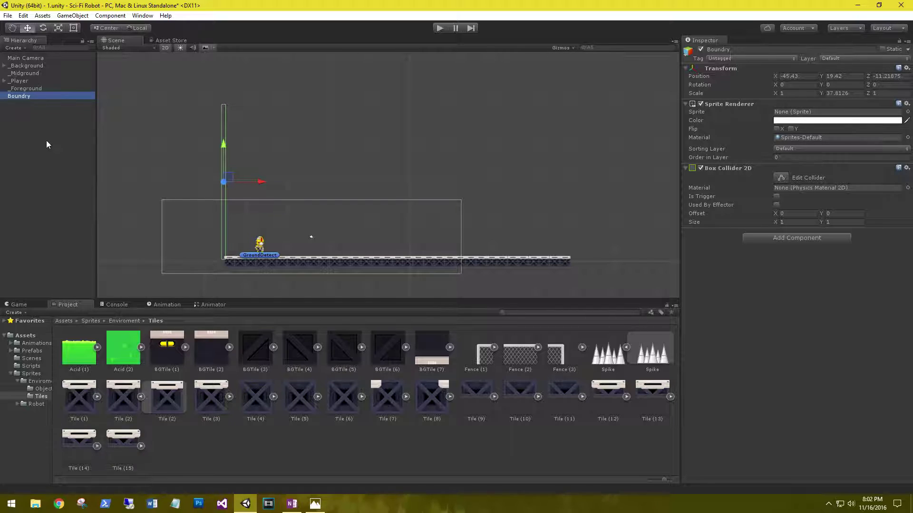
Duplicate the Boundry wall and move the copy to the floor's right end at about X 39.5.
{"action": "key", "text": "ctrl+d"}
{"action": "left_click_drag", "start_coordinate": [261, 182], "coordinate": [607, 199]}
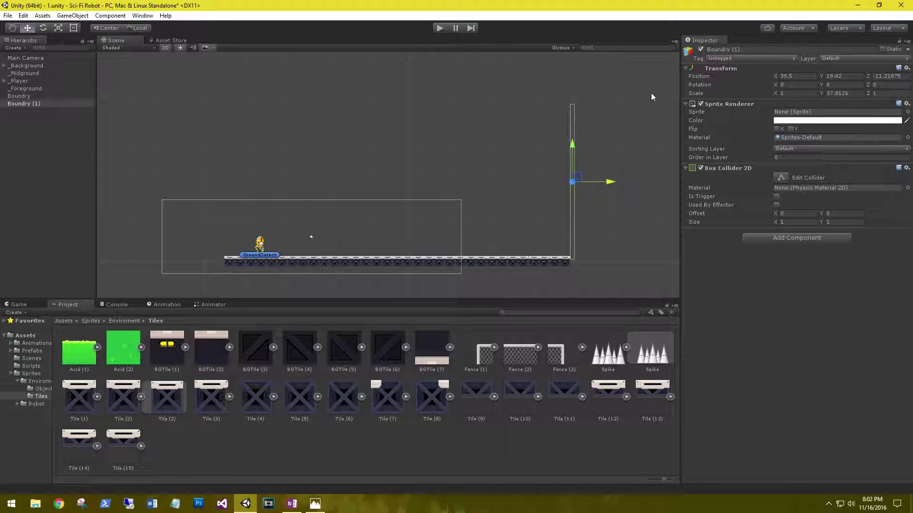
Give the copied boundary a blue label icon and the original Boundry an orange label icon.
{"action": "left_click", "coordinate": [688, 51]}
{"action": "left_click", "coordinate": [708, 75]}
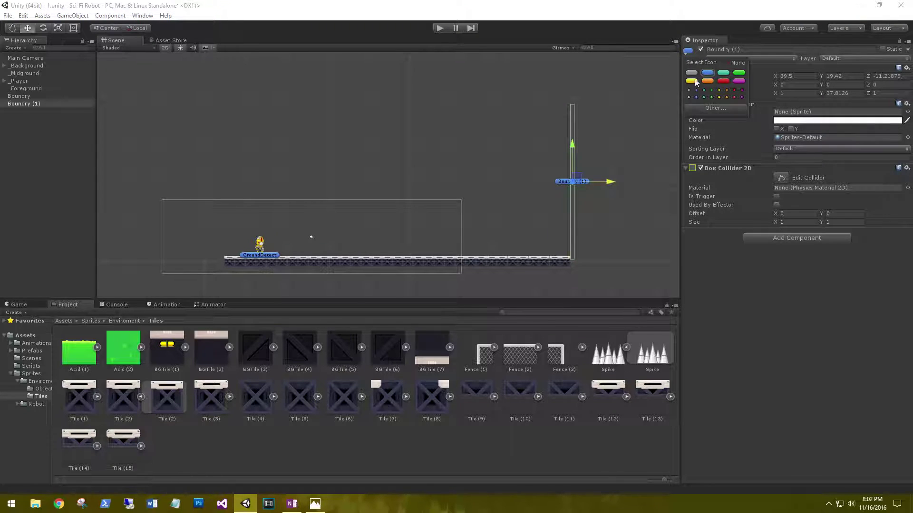
{"action": "left_click", "coordinate": [16, 99]}
{"action": "left_click", "coordinate": [19, 96]}
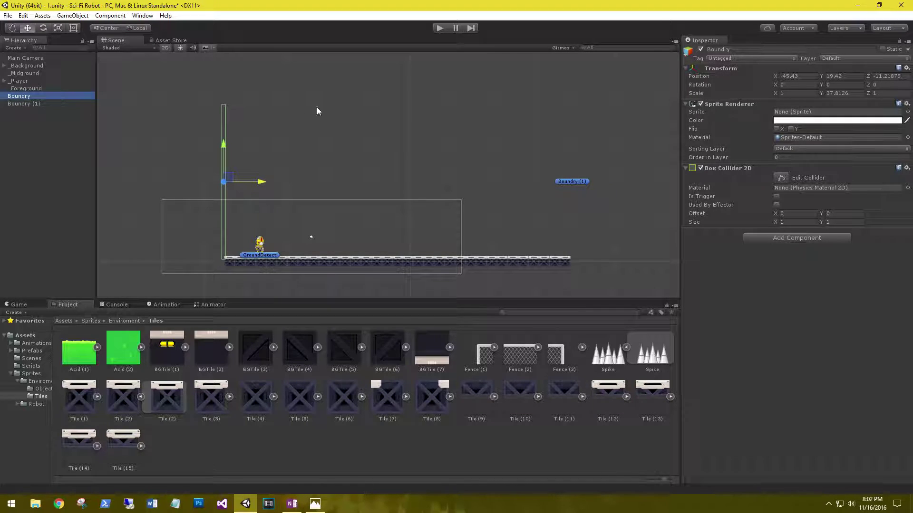
{"action": "left_click", "coordinate": [688, 51]}
{"action": "left_click", "coordinate": [707, 81]}
Select both boundary objects and parent them under the _Player group.
{"action": "left_click", "coordinate": [23, 118]}
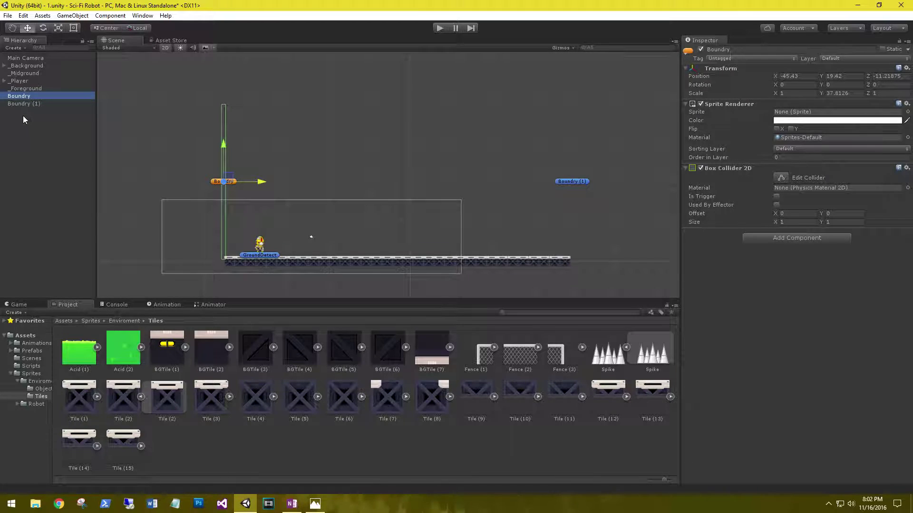
{"action": "left_click", "coordinate": [18, 104], "text": "shift"}
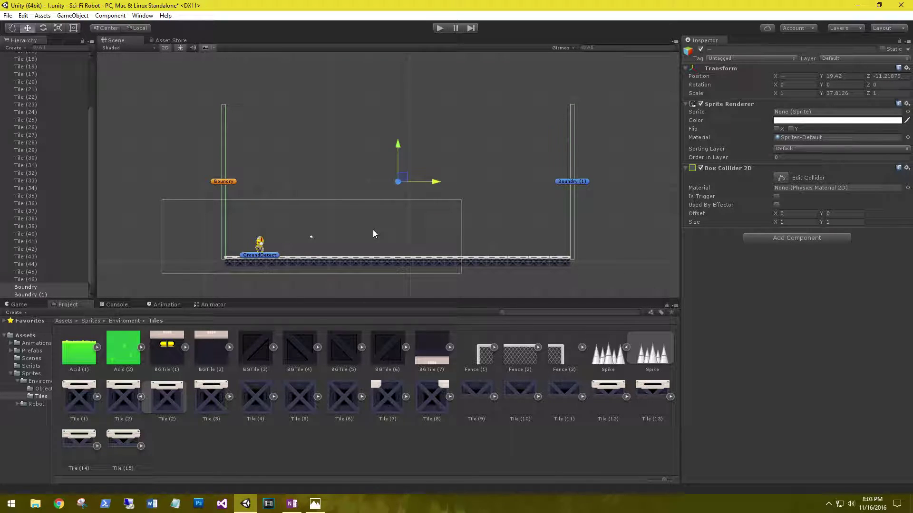
Play-test the level by running the robot against the left and right boundaries, and stop play mode.
{"action": "left_click", "coordinate": [439, 29]}
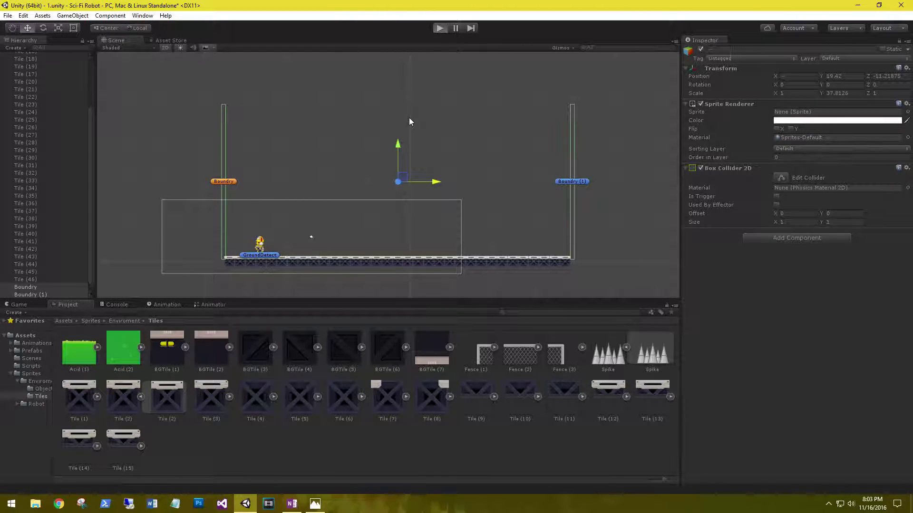
{"action": "key", "text": "Left"}
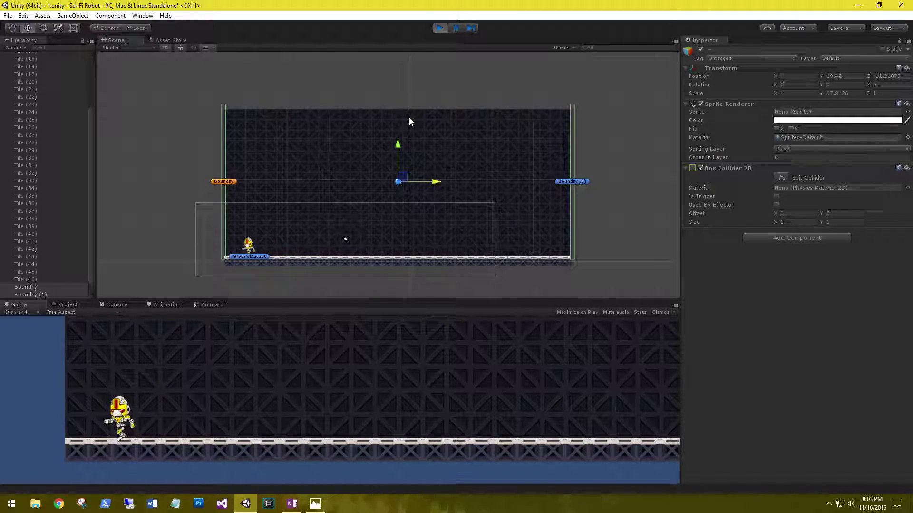
{"action": "key", "text": "Right"}
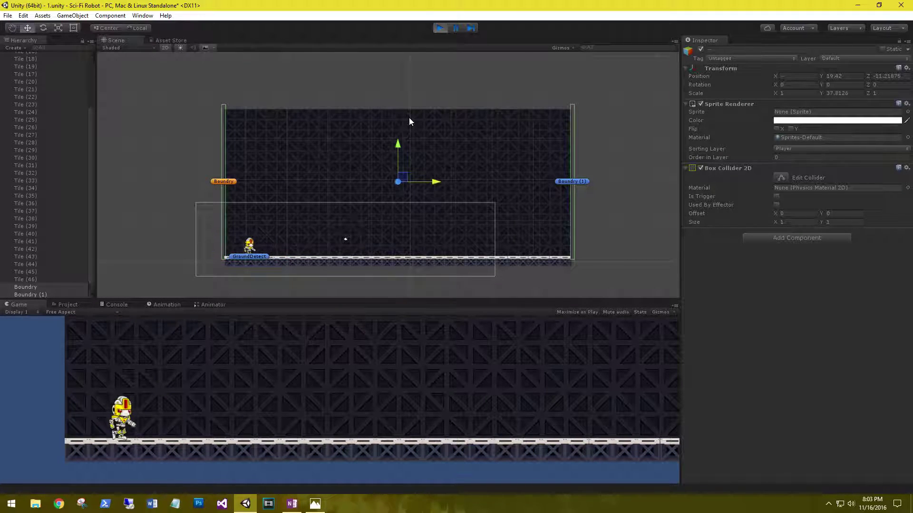
{"action": "key", "text": "Right"}
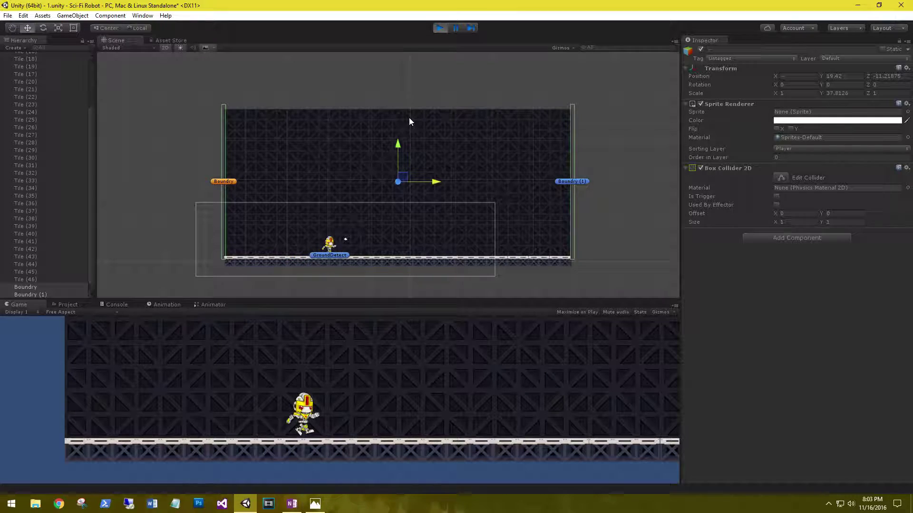
{"action": "key", "text": "Right"}
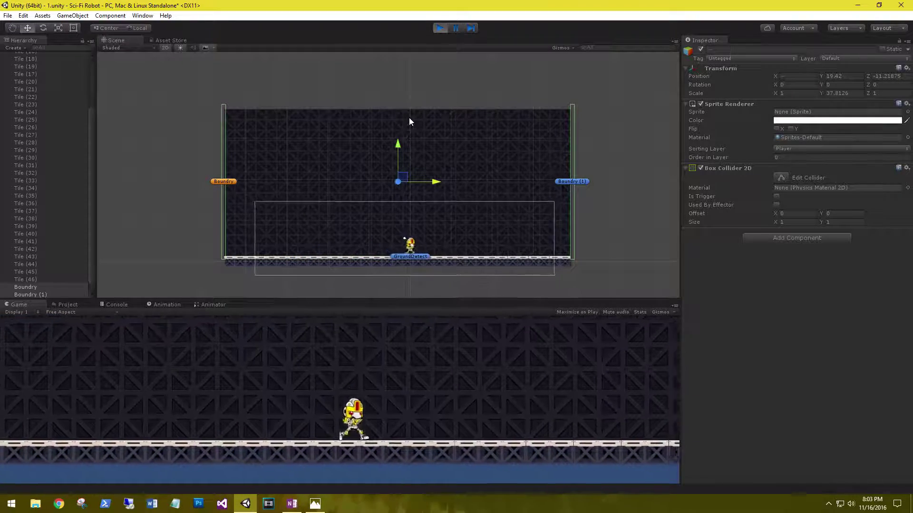
{"action": "key", "text": "Right"}
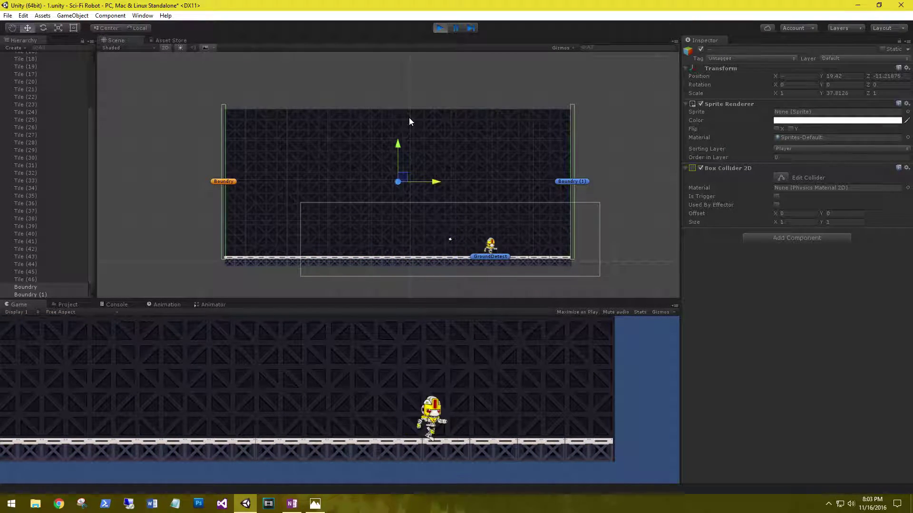
{"action": "key", "text": "Right"}
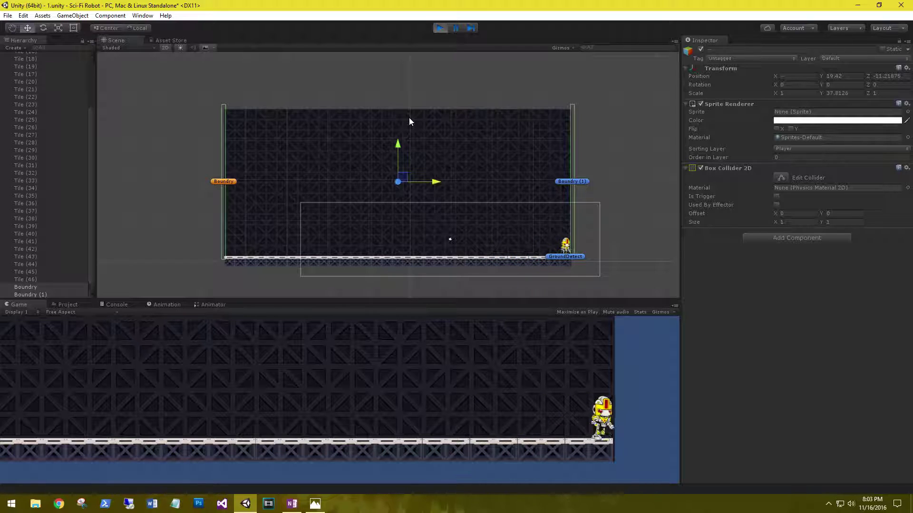
{"action": "key", "text": "Left"}
{"action": "key", "text": "Right"}
{"action": "key", "text": "Left"}
{"action": "left_click", "coordinate": [440, 28]}
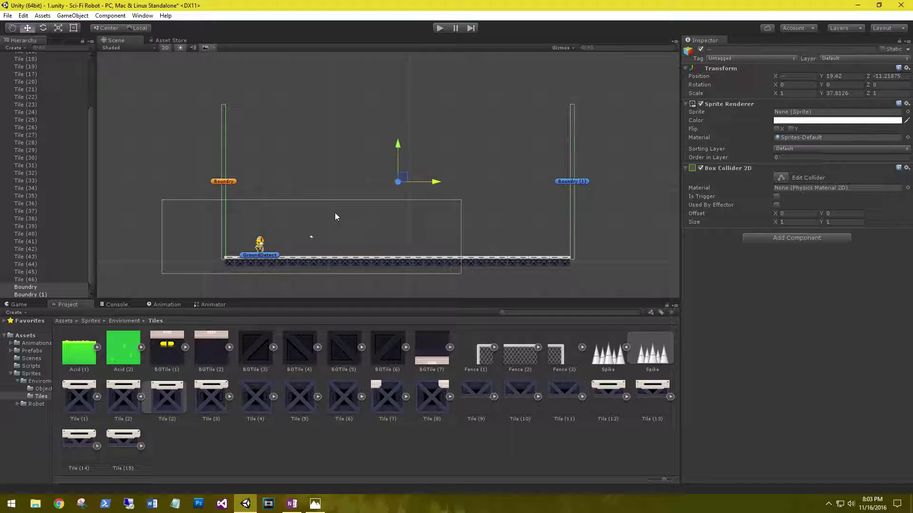
Switch to Photos to examine the scifi.jpg tileset reference image, and minimize it to return to Unity.
{"action": "scroll", "coordinate": [314, 261], "scroll_direction": "up", "scroll_amount": 3}
{"action": "middle_click_drag", "start_coordinate": [322, 261], "coordinate": [292, 144]}
{"action": "scroll", "coordinate": [289, 233], "scroll_direction": "up", "scroll_amount": 2}
{"action": "scroll", "coordinate": [289, 229], "scroll_direction": "down", "scroll_amount": 3}
{"action": "middle_click_drag", "start_coordinate": [288, 227], "coordinate": [340, 211]}
{"action": "left_click", "coordinate": [315, 503]}
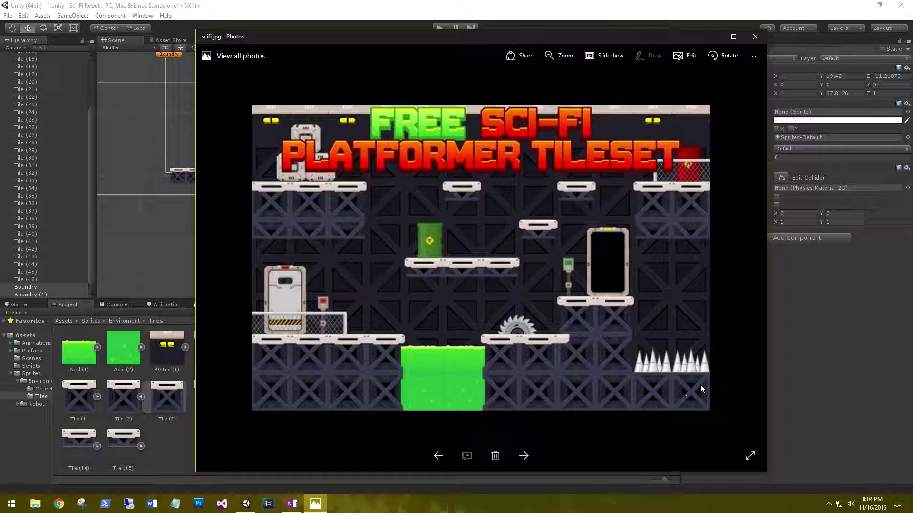
{"action": "left_click", "coordinate": [712, 37]}
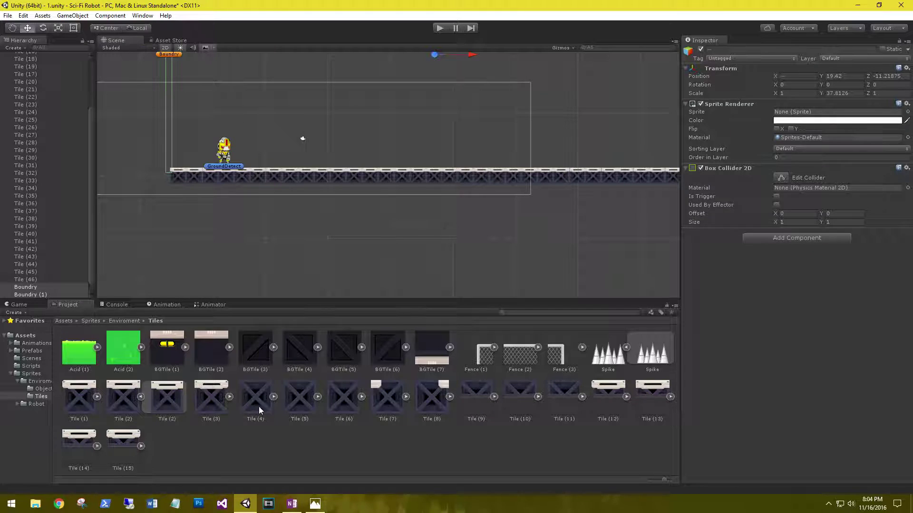
Add the Tile (5) sprite to the scene below the floor's left end, at about X -40.8, Y -4.5.
{"action": "left_click_drag", "start_coordinate": [304, 396], "coordinate": [199, 204]}
{"action": "scroll", "coordinate": [232, 226], "scroll_direction": "up", "scroll_amount": 1}
{"action": "middle_click_drag", "start_coordinate": [233, 225], "coordinate": [423, 251]}
{"action": "scroll", "coordinate": [424, 251], "scroll_direction": "up", "scroll_amount": 10}
{"action": "scroll", "coordinate": [424, 251], "scroll_direction": "up", "scroll_amount": 4}
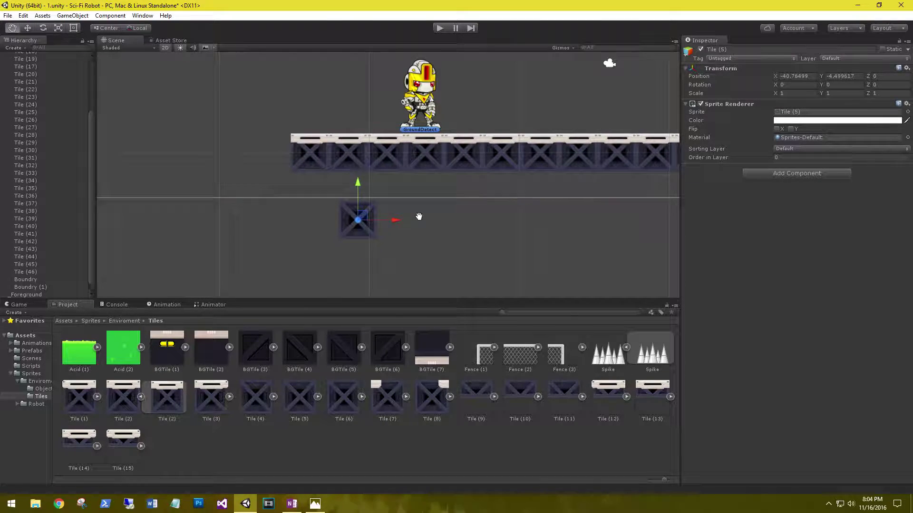
{"action": "scroll", "coordinate": [412, 231], "scroll_direction": "up", "scroll_amount": 3}
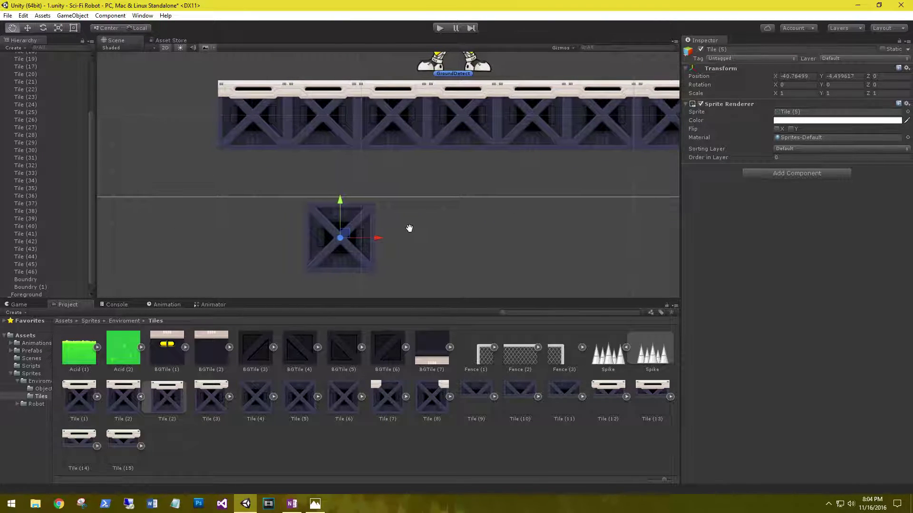
Using the Rect tool, align Tile (5) directly beneath the leftmost floor tile at about X -44, Y -2.56.
{"action": "left_click", "coordinate": [73, 29]}
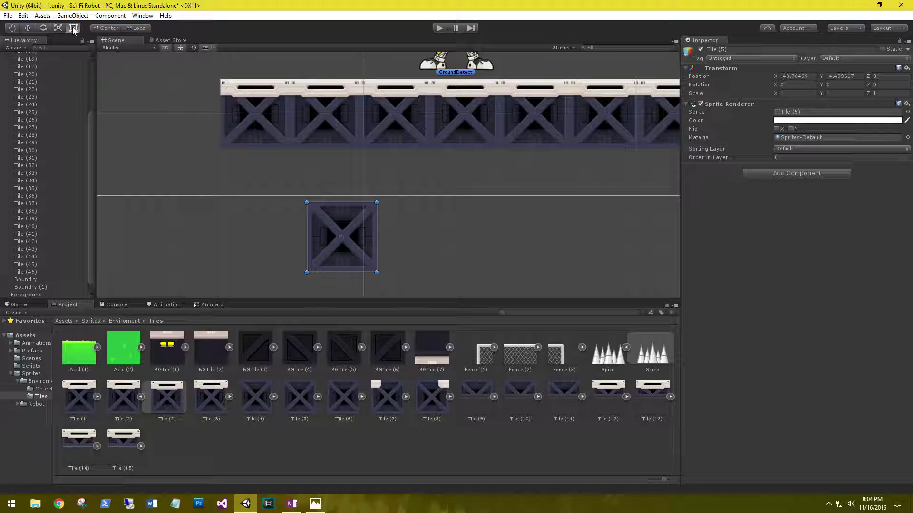
{"action": "mouse_move", "coordinate": [304, 202]}
{"action": "left_mouse_down"}
{"action": "mouse_move", "coordinate": [263, 193]}
{"action": "mouse_move", "coordinate": [336, 184]}
{"action": "mouse_move", "coordinate": [291, 193]}
{"action": "left_mouse_up"}
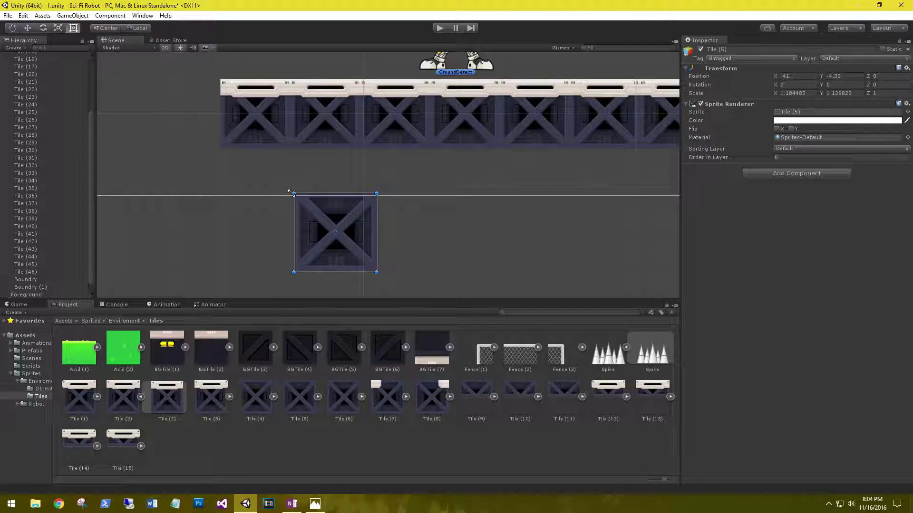
{"action": "key", "text": "ctrl+z"}
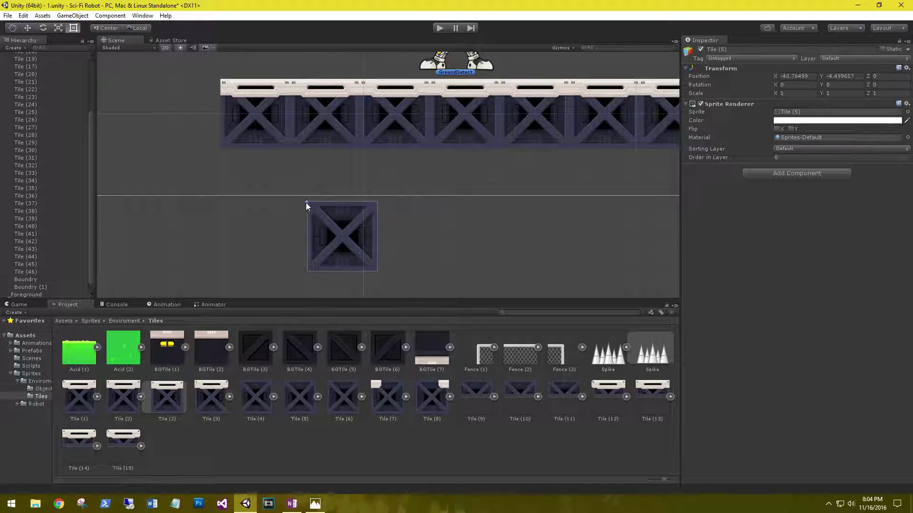
{"action": "left_click_drag", "start_coordinate": [307, 204], "coordinate": [241, 169]}
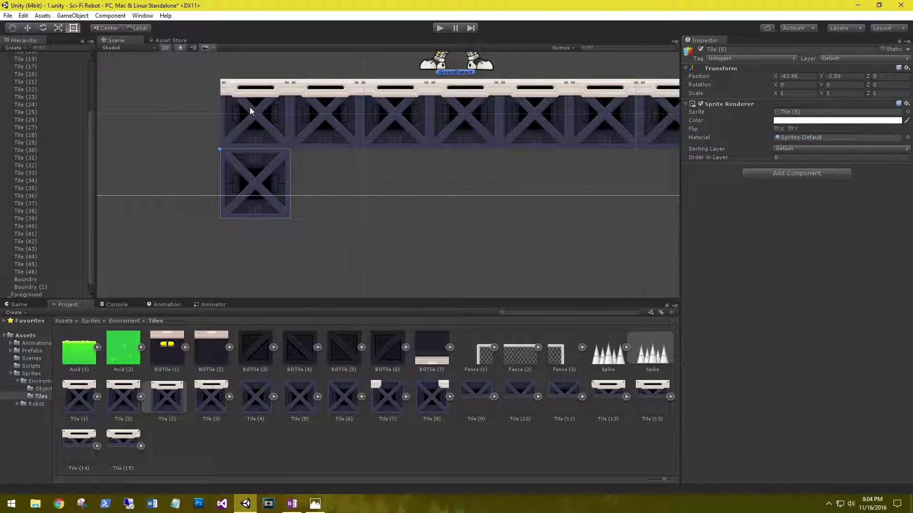
Duplicate Tile (5) and align the copy against its right edge at about X -41.4, Y -2.56.
{"action": "key", "text": "ctrl+d"}
{"action": "key", "text": "w"}
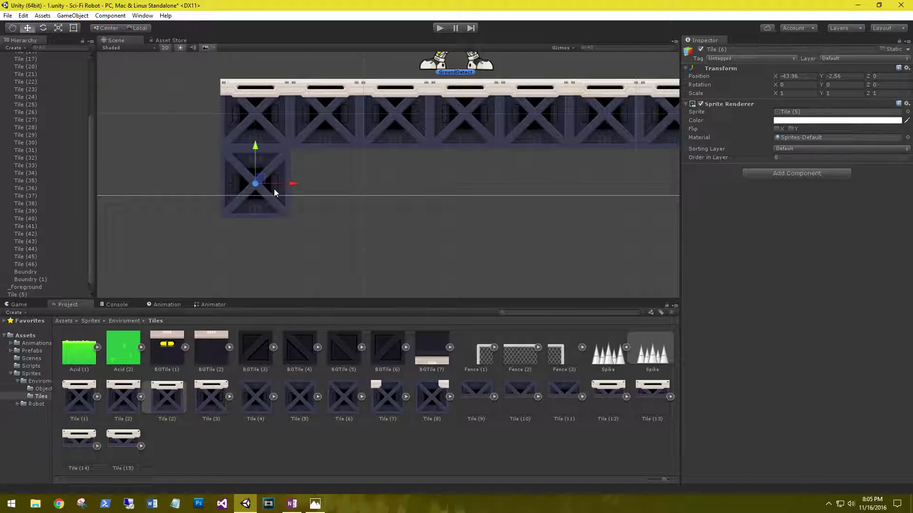
{"action": "left_click_drag", "start_coordinate": [303, 185], "coordinate": [391, 186]}
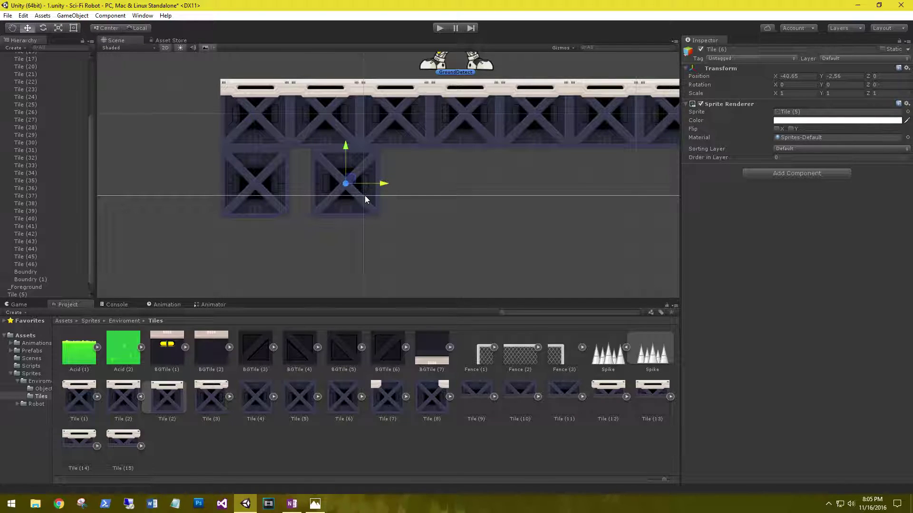
{"action": "key", "text": "r"}
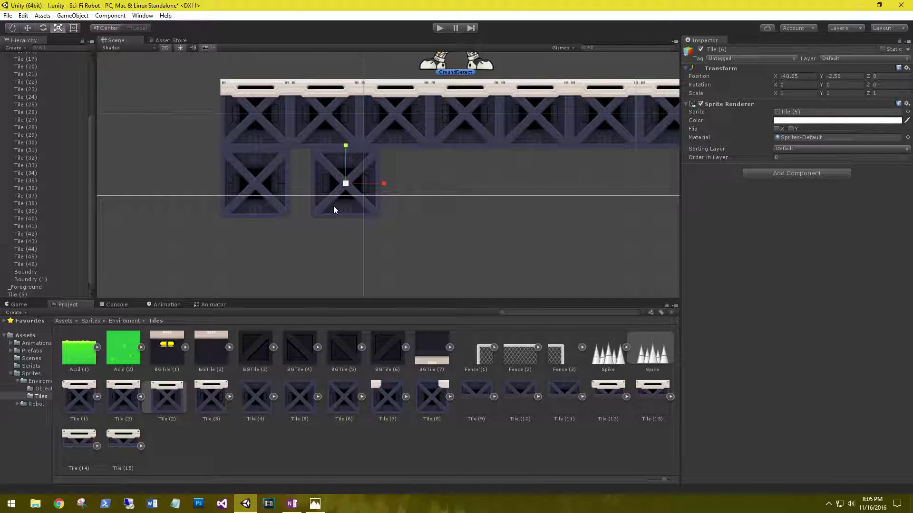
{"action": "key", "text": "t"}
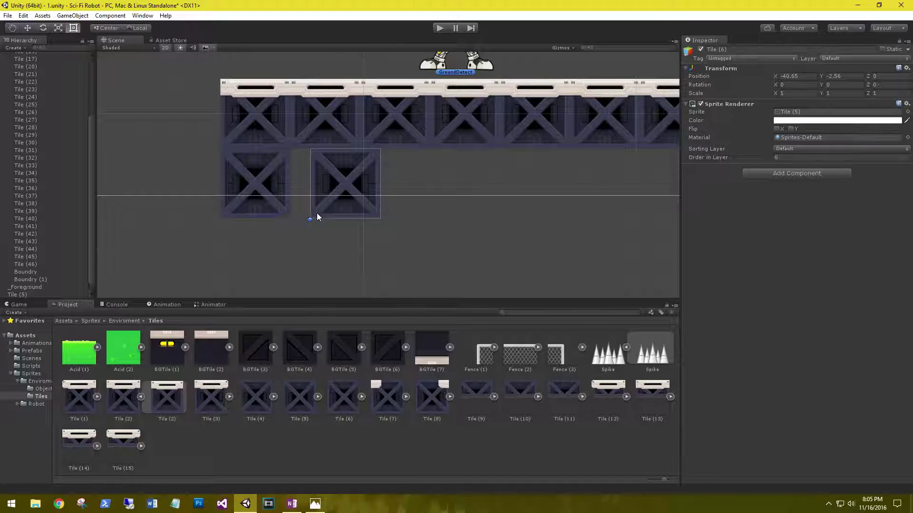
{"action": "left_click_drag", "start_coordinate": [308, 220], "coordinate": [298, 223]}
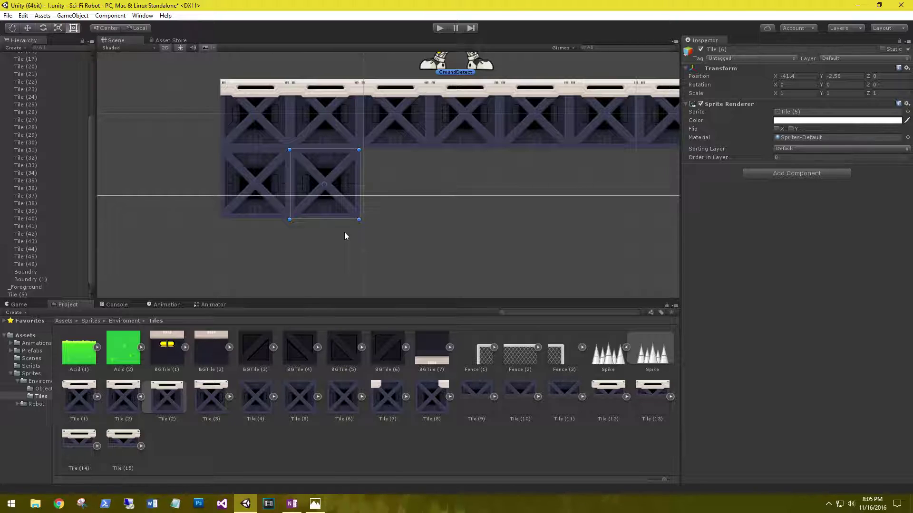
Duplicate the lower tile three more times and align the copies edge to edge, extending the row to five tiles.
{"action": "key", "text": "ctrl+d"}
{"action": "left_click_drag", "start_coordinate": [345, 197], "coordinate": [365, 197]}
{"action": "left_click_drag", "start_coordinate": [435, 195], "coordinate": [458, 215]}
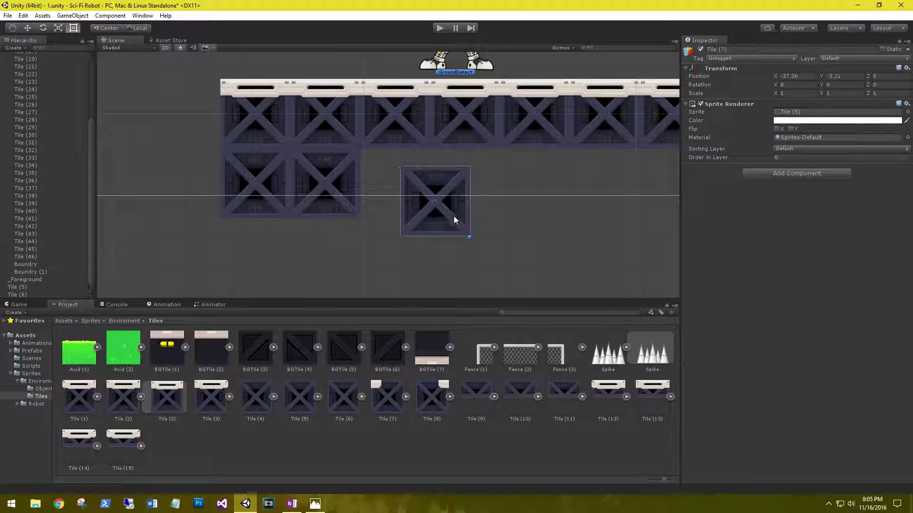
{"action": "left_click_drag", "start_coordinate": [400, 238], "coordinate": [511, 221]}
{"action": "key", "text": "ctrl+d"}
{"action": "key", "text": "ctrl+d"}
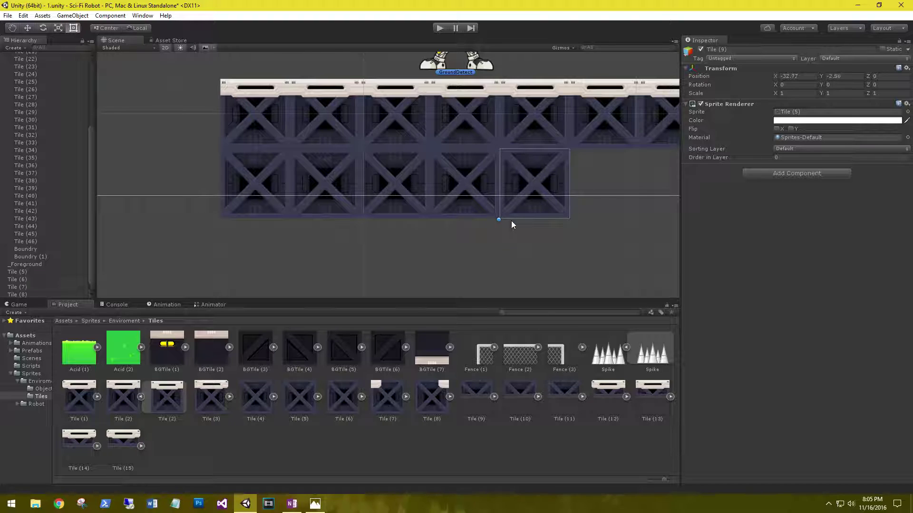
Duplicate groups of the lower tiles and align the copies at the row's right end to lengthen it beneath the floor.
{"action": "scroll", "coordinate": [542, 227], "scroll_direction": "down", "scroll_amount": 6}
{"action": "middle_click_drag", "start_coordinate": [543, 225], "coordinate": [510, 238]}
{"action": "left_click_drag", "start_coordinate": [258, 213], "coordinate": [572, 198]}
{"action": "left_click_drag", "start_coordinate": [503, 204], "coordinate": [427, 207]}
{"action": "left_click_drag", "start_coordinate": [570, 218], "coordinate": [547, 212]}
{"action": "key", "text": "ctrl+d"}
Duplicate the whole lower row and align the copy against its right end at Y -2.56.
{"action": "scroll", "coordinate": [592, 230], "scroll_direction": "down", "scroll_amount": 2}
{"action": "middle_click_drag", "start_coordinate": [593, 235], "coordinate": [438, 230]}
{"action": "left_click_drag", "start_coordinate": [565, 228], "coordinate": [125, 180]}
{"action": "left_click_drag", "start_coordinate": [244, 198], "coordinate": [477, 235]}
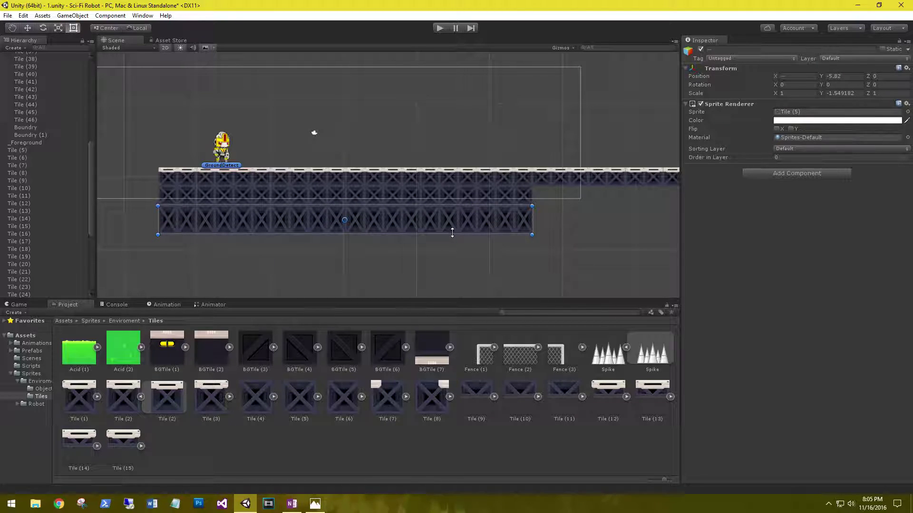
{"action": "key", "text": "ctrl+z"}
{"action": "left_click_drag", "start_coordinate": [394, 202], "coordinate": [773, 199]}
{"action": "key", "text": "v"}
{"action": "left_click_drag", "start_coordinate": [539, 202], "coordinate": [536, 204]}
{"action": "scroll", "coordinate": [569, 246], "scroll_direction": "down", "scroll_amount": 9}
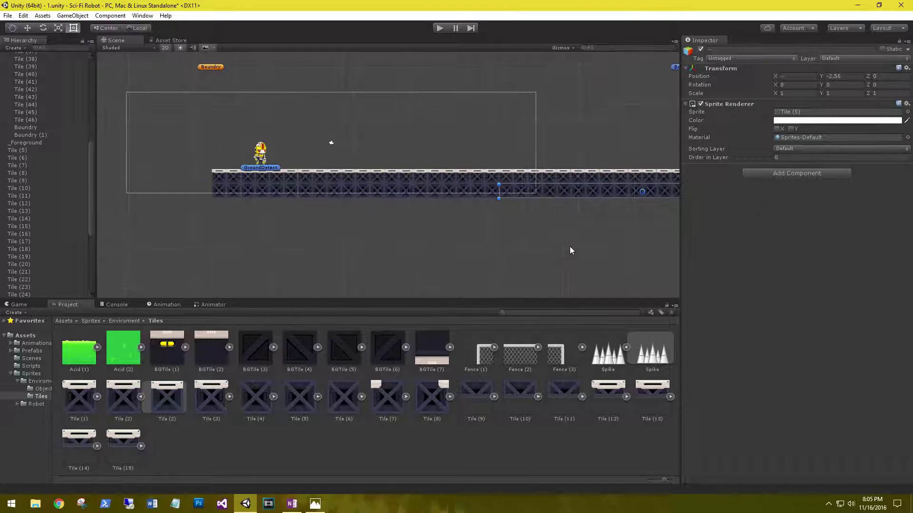
Delete the lower-row tiles that extend beyond the floor's right end.
{"action": "middle_click_drag", "start_coordinate": [574, 233], "coordinate": [404, 237]}
{"action": "scroll", "coordinate": [500, 224], "scroll_direction": "up", "scroll_amount": 10}
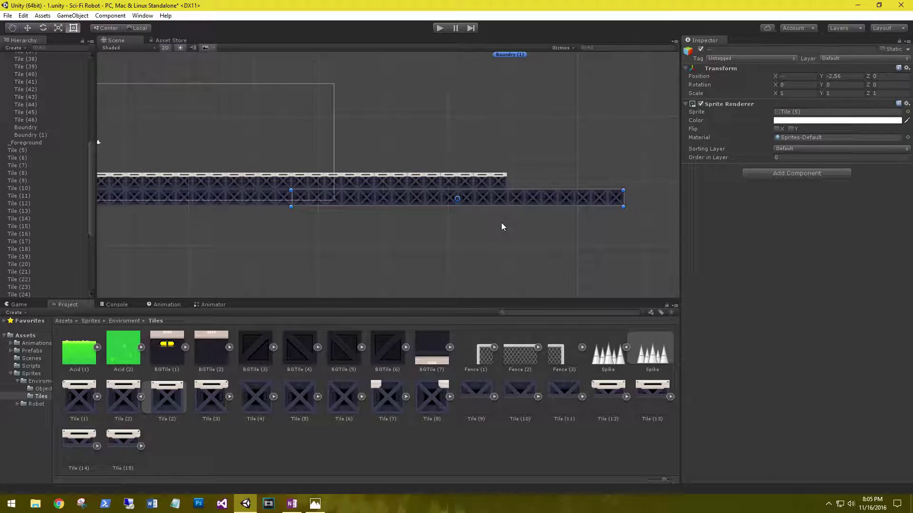
{"action": "middle_click_drag", "start_coordinate": [534, 244], "coordinate": [490, 243]}
{"action": "left_click_drag", "start_coordinate": [655, 151], "coordinate": [485, 246]}
{"action": "key", "text": "Delete"}
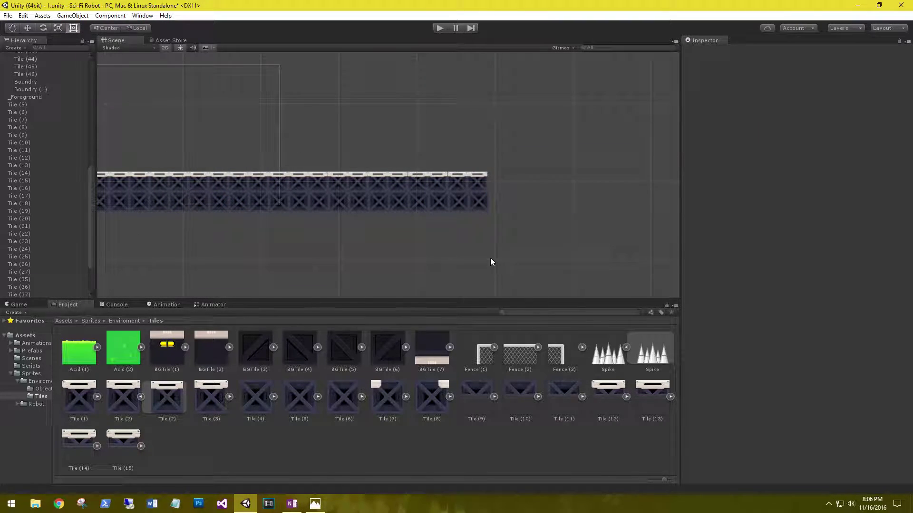
Parent all the new lower-row tiles, from Tile (5) to Tile (44), under the _Player object.
{"action": "middle_click_drag", "start_coordinate": [422, 247], "coordinate": [757, 258]}
{"action": "key", "text": "t"}
{"action": "left_click", "coordinate": [28, 104]}
{"action": "scroll", "coordinate": [57, 190], "scroll_direction": "down", "scroll_amount": 3}
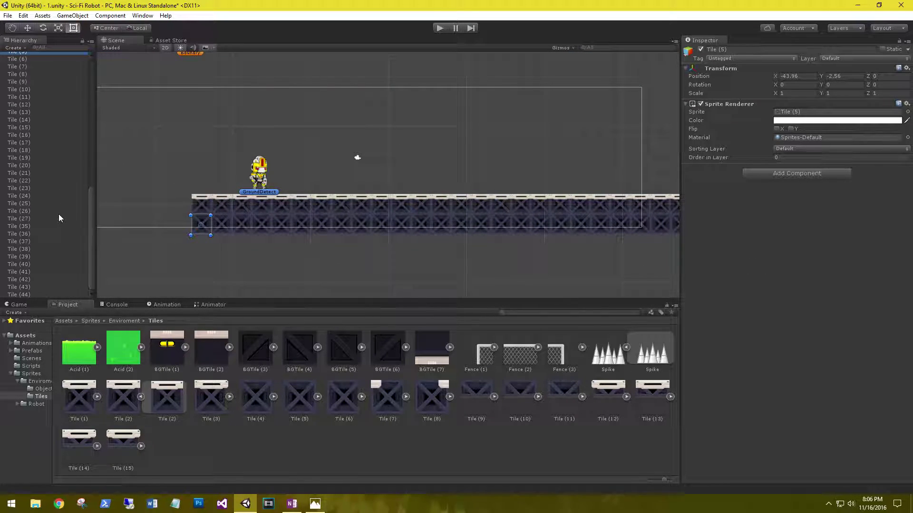
{"action": "left_click", "coordinate": [19, 294], "text": "shift"}
{"action": "scroll", "coordinate": [45, 164], "scroll_direction": "up", "scroll_amount": 10}
{"action": "scroll", "coordinate": [39, 199], "scroll_direction": "down", "scroll_amount": 4}
{"action": "mouse_move", "coordinate": [32, 229]}
{"action": "left_mouse_down"}
{"action": "mouse_move", "coordinate": [35, 56]}
{"action": "mouse_move", "coordinate": [24, 82]}
{"action": "left_mouse_up"}
{"action": "scroll", "coordinate": [7, 93], "scroll_direction": "up", "scroll_amount": 10}
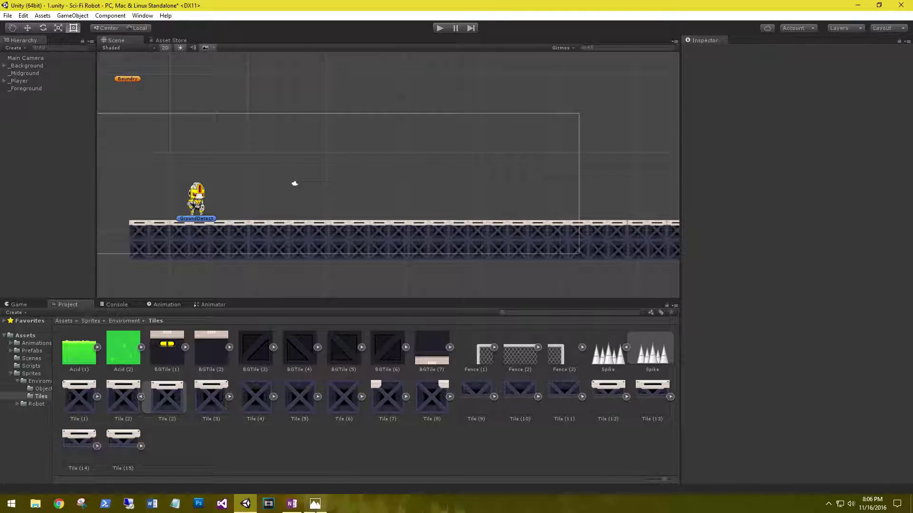
Switch to Photos to examine the acid pit, platforms and props in the scifi.jpg tileset reference.
{"action": "left_click", "coordinate": [315, 504]}
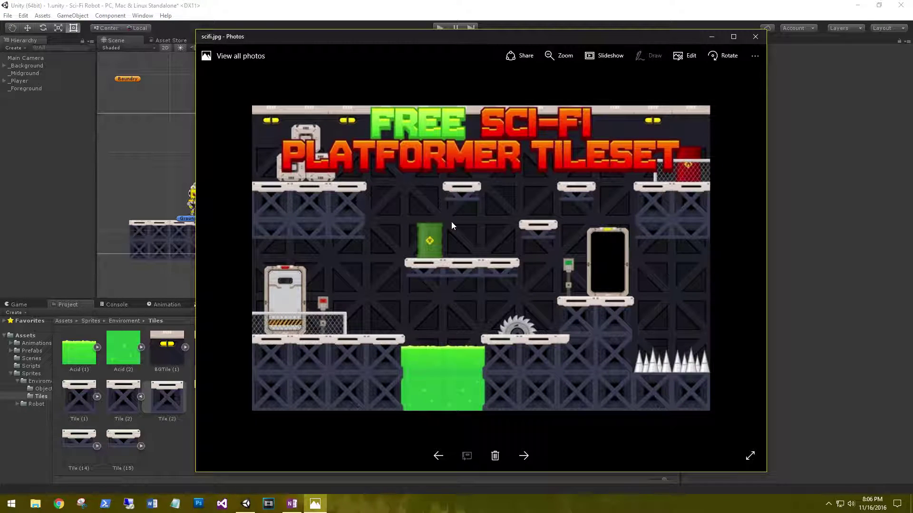
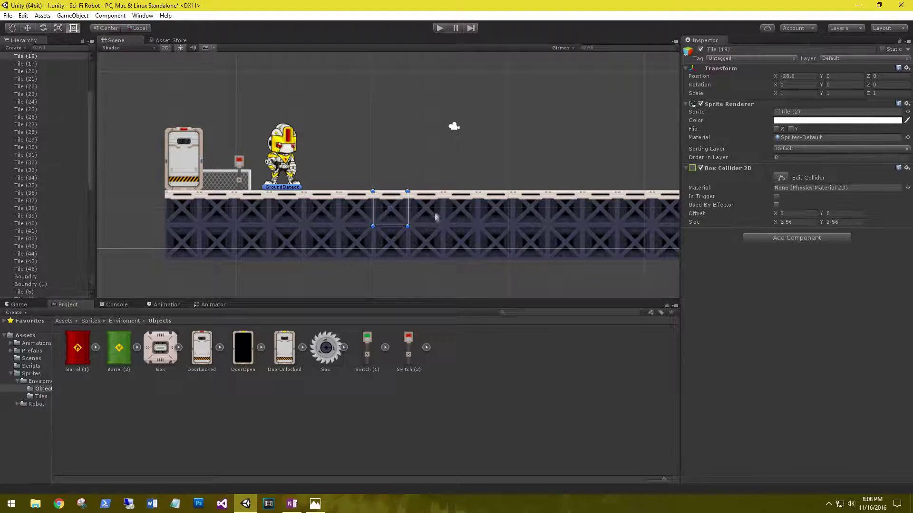
Clear the floor right of the robot for a two-tile-wide pit and place two Acid (2) tiles in its lower row.
{"action": "key", "text": "Delete"}
{"action": "left_click", "coordinate": [125, 321]}
{"action": "double_click", "coordinate": [81, 349]}
{"action": "left_click", "coordinate": [127, 322]}
{"action": "double_click", "coordinate": [120, 349]}
{"action": "left_click_drag", "start_coordinate": [123, 349], "coordinate": [391, 239]}
{"action": "left_click_drag", "start_coordinate": [376, 258], "coordinate": [433, 253]}
{"action": "key", "text": "ctrl+d"}
Place two Acid (1) surface tiles side by side on top of the acid in the pit.
{"action": "left_click", "coordinate": [399, 201]}
{"action": "left_click_drag", "start_coordinate": [78, 349], "coordinate": [426, 215]}
{"action": "key", "text": "ctrl+d"}
{"action": "left_click", "coordinate": [452, 169]}
{"action": "middle_click_drag", "start_coordinate": [480, 173], "coordinate": [362, 181]}
{"action": "middle_click_drag", "start_coordinate": [429, 171], "coordinate": [439, 186]}
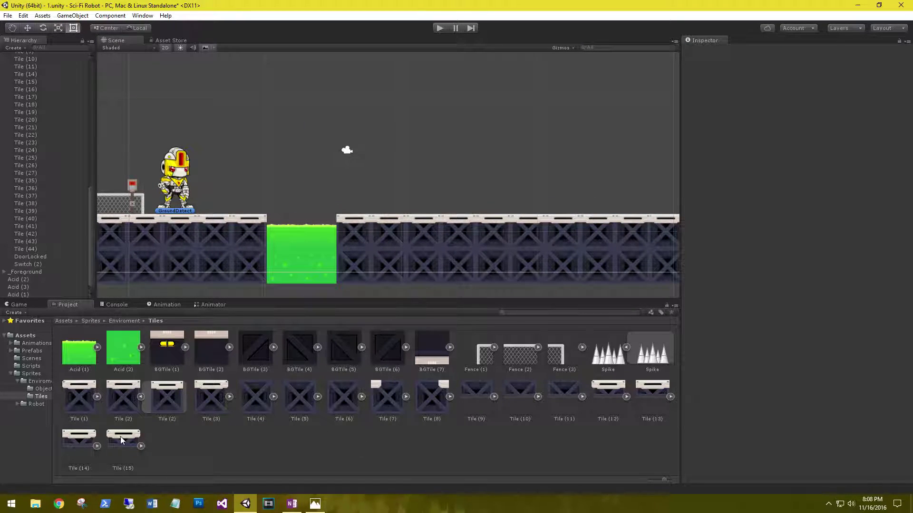
Build a three-tile floating platform above the acid pit from the Tile (12), Tile (13) and Tile (14) sprites.
{"action": "left_click_drag", "start_coordinate": [79, 397], "coordinate": [281, 156]}
{"action": "left_click_drag", "start_coordinate": [652, 394], "coordinate": [297, 174]}
{"action": "left_click", "coordinate": [418, 205]}
{"action": "left_click_drag", "start_coordinate": [117, 400], "coordinate": [370, 140]}
{"action": "key", "text": "Delete"}
{"action": "left_click_drag", "start_coordinate": [85, 441], "coordinate": [347, 157]}
{"action": "left_click", "coordinate": [407, 163]}
{"action": "middle_click_drag", "start_coordinate": [381, 178], "coordinate": [395, 184]}
Place the green Barrel (2) sprite on the left part of the floating platform.
{"action": "left_click", "coordinate": [124, 321]}
{"action": "double_click", "coordinate": [78, 352]}
{"action": "left_click_drag", "start_coordinate": [119, 350], "coordinate": [307, 117]}
{"action": "left_click_drag", "start_coordinate": [310, 130], "coordinate": [290, 142]}
{"action": "middle_click_drag", "start_coordinate": [378, 121], "coordinate": [357, 120]}
{"action": "left_click_drag", "start_coordinate": [269, 135], "coordinate": [286, 136]}
{"action": "middle_click_drag", "start_coordinate": [424, 170], "coordinate": [380, 168]}
Place the Saw on the floor right of the acid pit at about X -17, Y 1.7 and set its Order in Layer to -1.
{"action": "left_click_drag", "start_coordinate": [326, 347], "coordinate": [389, 213]}
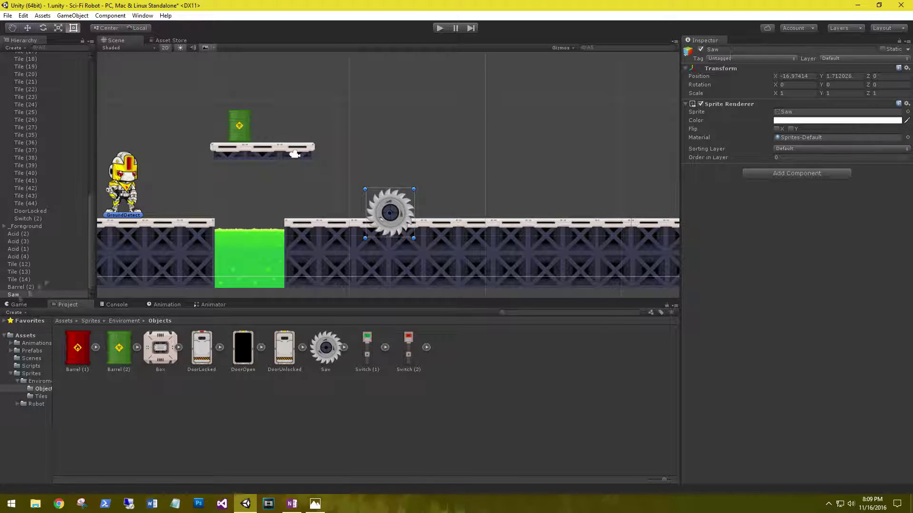
{"action": "left_click", "coordinate": [793, 157]}
{"action": "type", "text": "-1"}
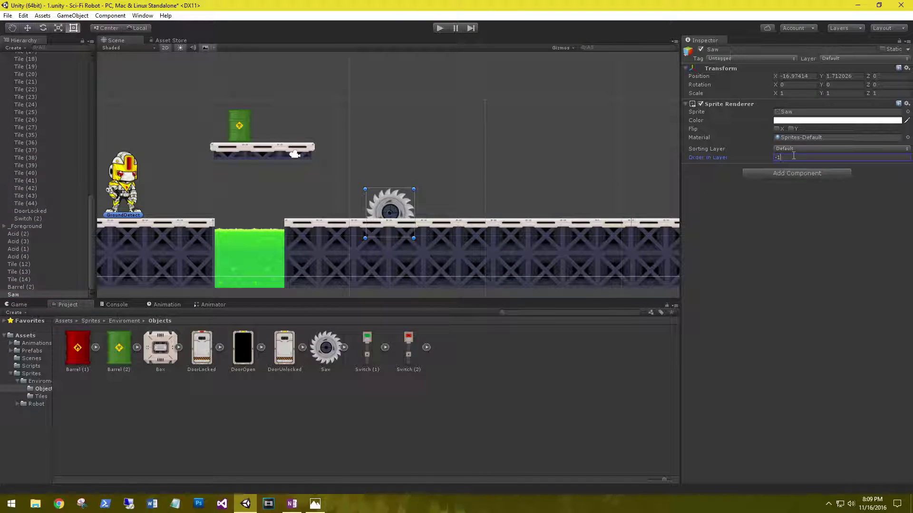
Parent the acid tiles, floating platform tiles, barrel and saw under the _Player object, and collapse the hierarchy.
{"action": "left_click", "coordinate": [18, 234], "text": "shift"}
{"action": "left_click_drag", "start_coordinate": [17, 245], "coordinate": [26, 84]}
{"action": "scroll", "coordinate": [26, 86], "scroll_direction": "up", "scroll_amount": 10}
{"action": "left_click", "coordinate": [5, 88]}
{"action": "left_click", "coordinate": [448, 416]}
Place a Tile (1) sprite on top of the floor to the right of the saw.
{"action": "left_click", "coordinate": [121, 319]}
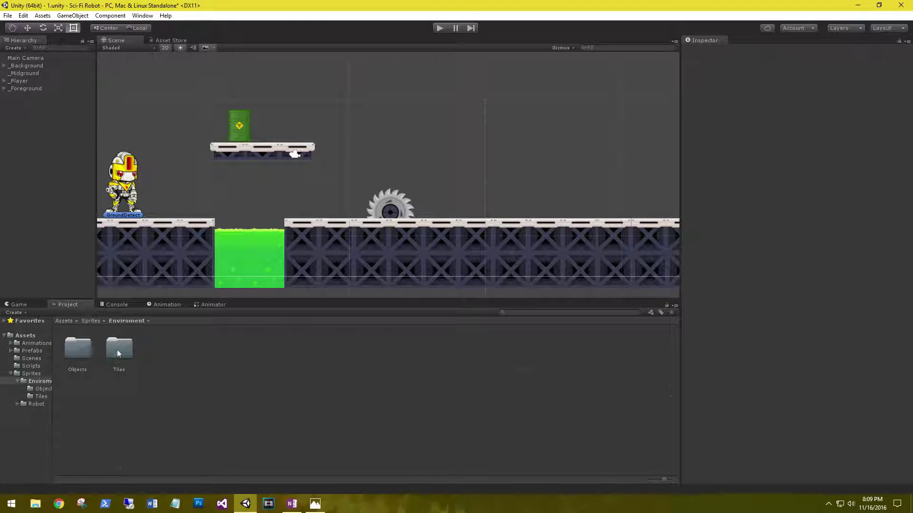
{"action": "double_click", "coordinate": [119, 349]}
{"action": "middle_click_drag", "start_coordinate": [513, 238], "coordinate": [470, 250]}
{"action": "left_click_drag", "start_coordinate": [78, 399], "coordinate": [440, 193]}
Change the two floor tiles below to a plain cross-braced sprite, and place an X-flipped Tile (1) copy at X -8.12, Y 2.56.
{"action": "left_click", "coordinate": [437, 247]}
{"action": "left_click", "coordinate": [469, 250], "text": "shift"}
{"action": "left_click_drag", "start_coordinate": [825, 130], "coordinate": [787, 113]}
{"action": "left_click", "coordinate": [438, 191]}
{"action": "left_click_drag", "start_coordinate": [427, 207], "coordinate": [392, 206]}
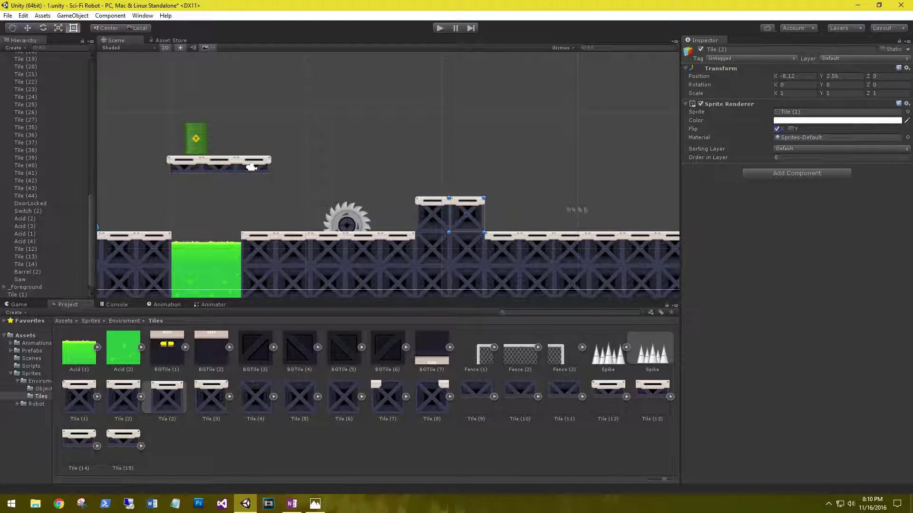
{"action": "left_click", "coordinate": [589, 207]}
Place the green Switch (1) and the DoorOpen sprite on top of the raised two-tile block.
{"action": "left_click", "coordinate": [127, 322]}
{"action": "double_click", "coordinate": [82, 348]}
{"action": "mouse_move", "coordinate": [435, 174]}
{"action": "left_mouse_down"}
{"action": "mouse_move", "coordinate": [416, 197]}
{"action": "mouse_move", "coordinate": [429, 185]}
{"action": "left_mouse_up"}
{"action": "left_click_drag", "start_coordinate": [243, 348], "coordinate": [464, 166]}
{"action": "middle_click_drag", "start_coordinate": [537, 181], "coordinate": [520, 162]}
{"action": "key", "text": "Delete"}
{"action": "left_click", "coordinate": [280, 153]}
{"action": "left_click", "coordinate": [369, 157]}
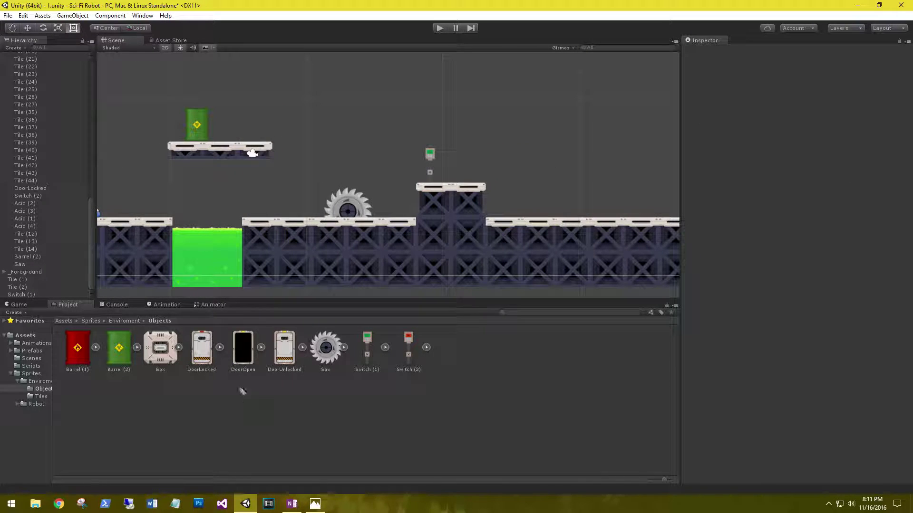
{"action": "left_click_drag", "start_coordinate": [246, 351], "coordinate": [470, 146]}
Delete two top floor tiles right of the raised block and fill the gap with two Spike sprites.
{"action": "middle_click_drag", "start_coordinate": [503, 170], "coordinate": [396, 172]}
{"action": "left_click", "coordinate": [452, 230]}
{"action": "key", "text": "Delete"}
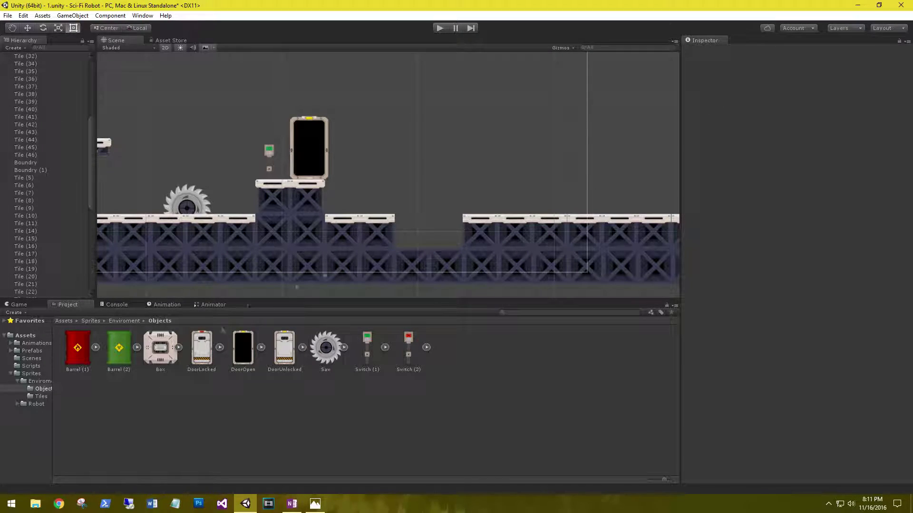
{"action": "left_click", "coordinate": [125, 321]}
{"action": "double_click", "coordinate": [118, 349]}
{"action": "left_click_drag", "start_coordinate": [652, 354], "coordinate": [429, 238]}
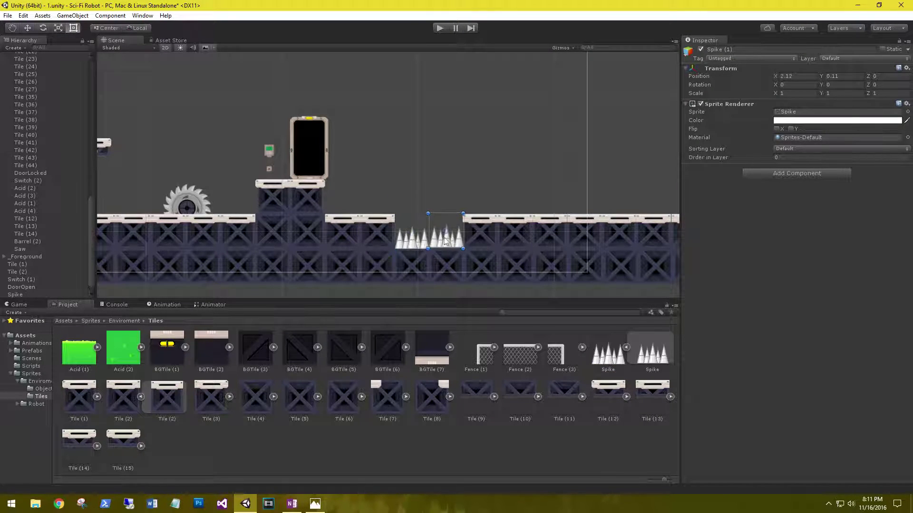
{"action": "left_click", "coordinate": [484, 193]}
Add three small Tile (15) floating platforms at staggered heights above the barrel platform and the saw.
{"action": "scroll", "coordinate": [483, 193], "scroll_direction": "down", "scroll_amount": 5}
{"action": "middle_click_drag", "start_coordinate": [248, 126], "coordinate": [391, 231]}
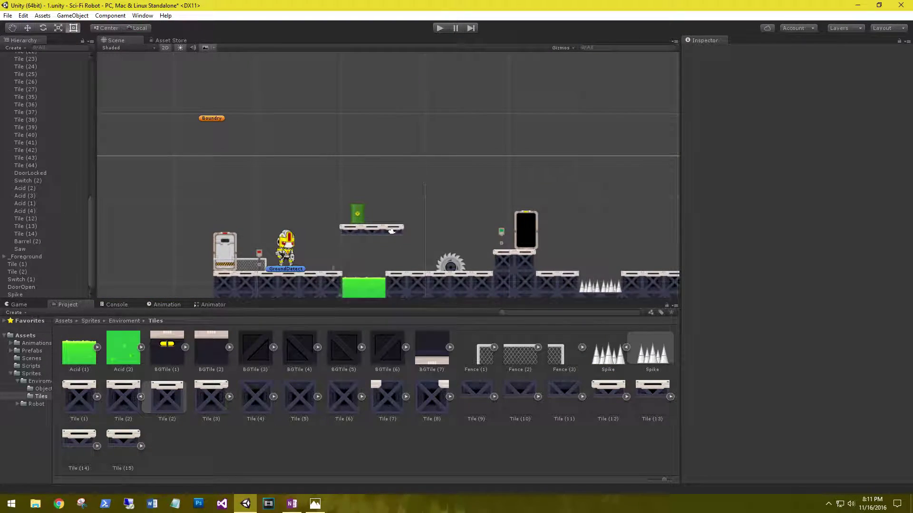
{"action": "left_click_drag", "start_coordinate": [381, 163], "coordinate": [490, 142]}
{"action": "key", "text": "ctrl+d"}
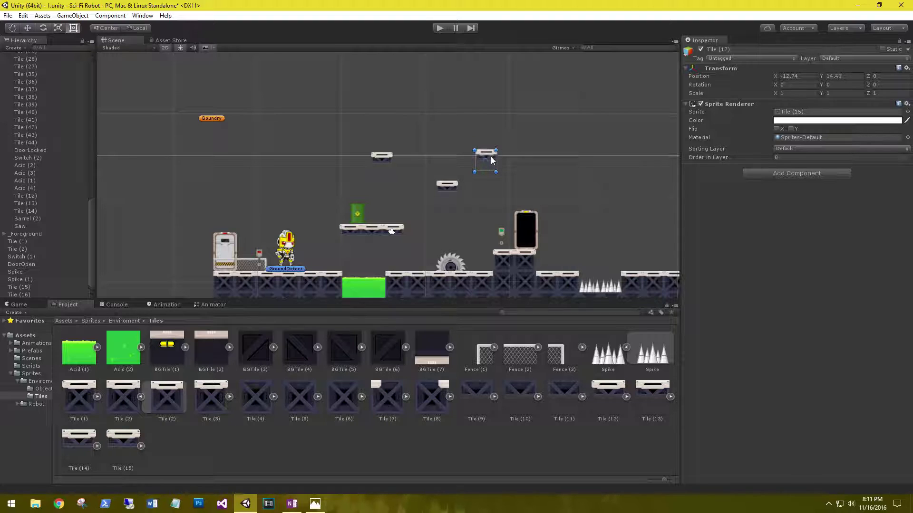
Place a row of three plain Tile (5) blocks high above the locked door.
{"action": "middle_click_drag", "start_coordinate": [413, 181], "coordinate": [440, 182]}
{"action": "left_click_drag", "start_coordinate": [255, 170], "coordinate": [287, 179]}
{"action": "key", "text": "ctrl+d"}
{"action": "key", "text": "ctrl+d"}
{"action": "left_click", "coordinate": [339, 176]}
Top the three plain blocks above the locked door with three aligned white-topped floor tiles.
{"action": "left_click_drag", "start_coordinate": [256, 144], "coordinate": [243, 157]}
{"action": "key", "text": "Delete"}
{"action": "left_click_drag", "start_coordinate": [165, 400], "coordinate": [255, 135]}
{"action": "left_click_drag", "start_coordinate": [245, 145], "coordinate": [243, 157]}
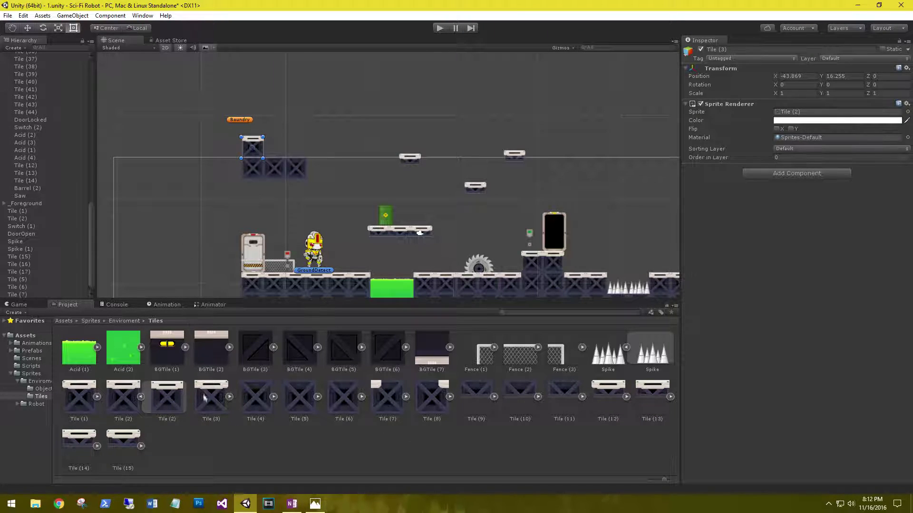
{"action": "left_click_drag", "start_coordinate": [188, 228], "coordinate": [274, 143]}
{"action": "left_click_drag", "start_coordinate": [264, 154], "coordinate": [262, 156]}
{"action": "left_click_drag", "start_coordinate": [165, 400], "coordinate": [303, 135]}
{"action": "left_click_drag", "start_coordinate": [293, 147], "coordinate": [285, 157]}
{"action": "left_click", "coordinate": [342, 157]}
Select the whole six-tile block above the locked door and shift it slightly lower.
{"action": "middle_click_drag", "start_coordinate": [384, 166], "coordinate": [400, 170]}
{"action": "left_click_drag", "start_coordinate": [355, 125], "coordinate": [269, 176]}
{"action": "left_click_drag", "start_coordinate": [305, 163], "coordinate": [310, 177]}
Stack three Box sprites in a pyramid on top of the upper-left six-tile block.
{"action": "left_click", "coordinate": [43, 389]}
{"action": "left_click_drag", "start_coordinate": [160, 347], "coordinate": [288, 125]}
{"action": "key", "text": "ctrl+d"}
{"action": "key", "text": "ctrl+d"}
{"action": "left_click_drag", "start_coordinate": [339, 90], "coordinate": [249, 152]}
{"action": "left_click_drag", "start_coordinate": [275, 144], "coordinate": [284, 143]}
{"action": "left_click", "coordinate": [360, 147]}
{"action": "middle_click_drag", "start_coordinate": [361, 147], "coordinate": [322, 157]}
{"action": "left_click", "coordinate": [277, 160]}
{"action": "left_click", "coordinate": [326, 155]}
Move the green switch and the open door from the raised block to the floor's right end.
{"action": "middle_click_drag", "start_coordinate": [381, 143], "coordinate": [215, 121]}
{"action": "left_click_drag", "start_coordinate": [431, 173], "coordinate": [656, 251]}
{"action": "middle_click_drag", "start_coordinate": [657, 251], "coordinate": [481, 215]}
{"action": "left_click_drag", "start_coordinate": [484, 217], "coordinate": [568, 217]}
Replace the open door at the floor's right end with the DoorUnlocked sprite.
{"action": "left_click", "coordinate": [570, 207]}
{"action": "key", "text": "Delete"}
{"action": "left_click_drag", "start_coordinate": [284, 348], "coordinate": [574, 205]}
{"action": "left_click", "coordinate": [474, 191]}
{"action": "middle_click_drag", "start_coordinate": [474, 191], "coordinate": [500, 204]}
Duplicate the upper-left six-tile block without its boxes and move the copy to the right, above the floor beyond the spikes.
{"action": "left_click", "coordinate": [124, 321]}
{"action": "double_click", "coordinate": [118, 348]}
{"action": "middle_click_drag", "start_coordinate": [298, 231], "coordinate": [613, 313]}
{"action": "left_click_drag", "start_coordinate": [321, 252], "coordinate": [191, 196]}
{"action": "key", "text": "ctrl+d"}
{"action": "left_click_drag", "start_coordinate": [245, 218], "coordinate": [597, 219]}
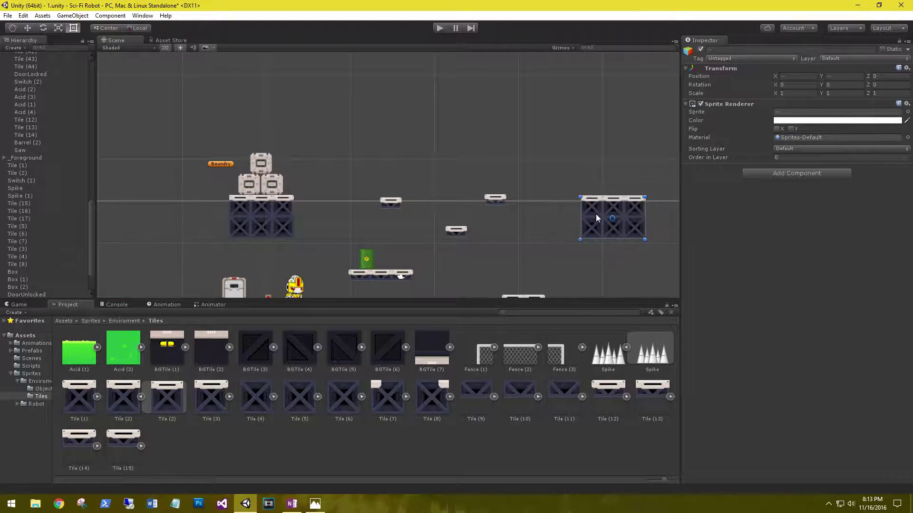
{"action": "middle_click_drag", "start_coordinate": [604, 234], "coordinate": [384, 173]}
{"action": "left_click_drag", "start_coordinate": [385, 173], "coordinate": [466, 174]}
Add another small Tile (15) platform left of the copied six-tile block and fine-tune the block's position.
{"action": "left_click_drag", "start_coordinate": [123, 440], "coordinate": [516, 186]}
{"action": "left_click_drag", "start_coordinate": [480, 157], "coordinate": [479, 156]}
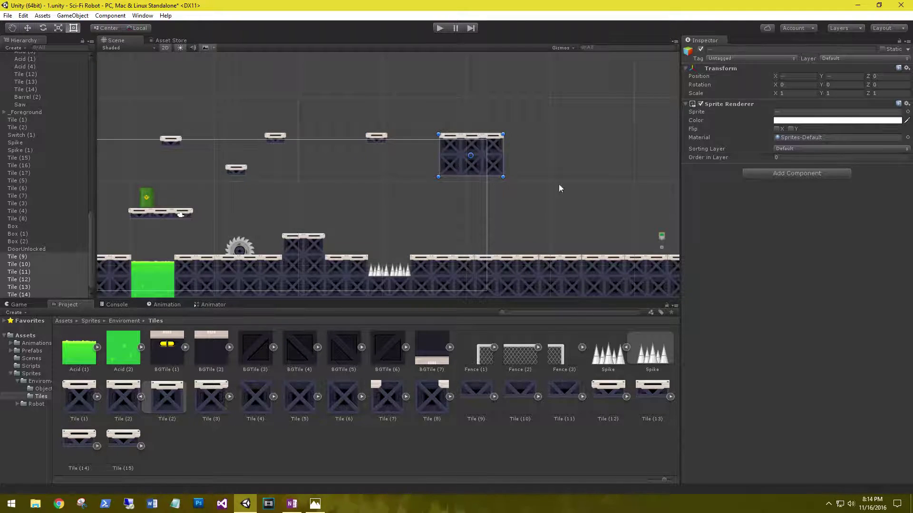
{"action": "left_click", "coordinate": [560, 190]}
Place a red Barrel (1) sprite on top of the copied six-tile block beyond the spikes.
{"action": "middle_click_drag", "start_coordinate": [560, 189], "coordinate": [463, 180]}
{"action": "left_click", "coordinate": [130, 322]}
{"action": "double_click", "coordinate": [84, 349]}
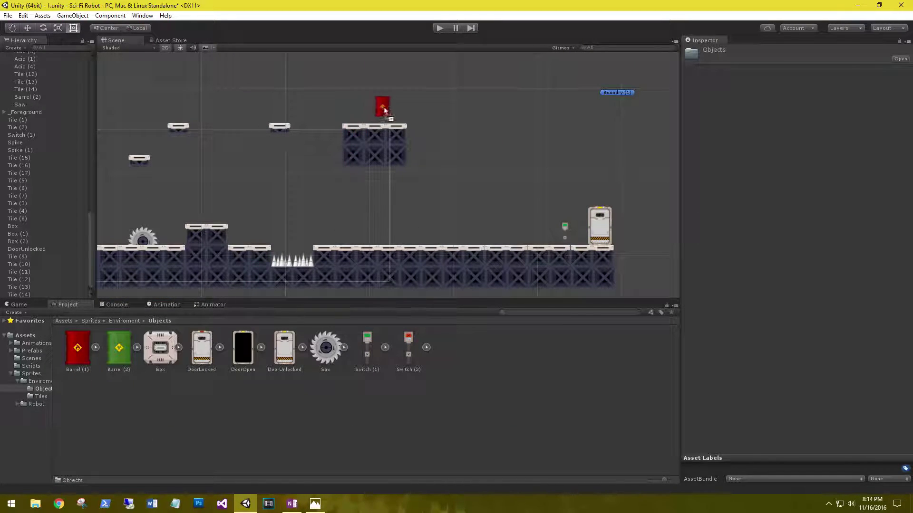
{"action": "left_click_drag", "start_coordinate": [383, 110], "coordinate": [371, 116]}
{"action": "left_click", "coordinate": [480, 152]}
Add a Fence (2) section beside the red barrel and duplicate it in front of the barrel.
{"action": "left_click", "coordinate": [126, 321]}
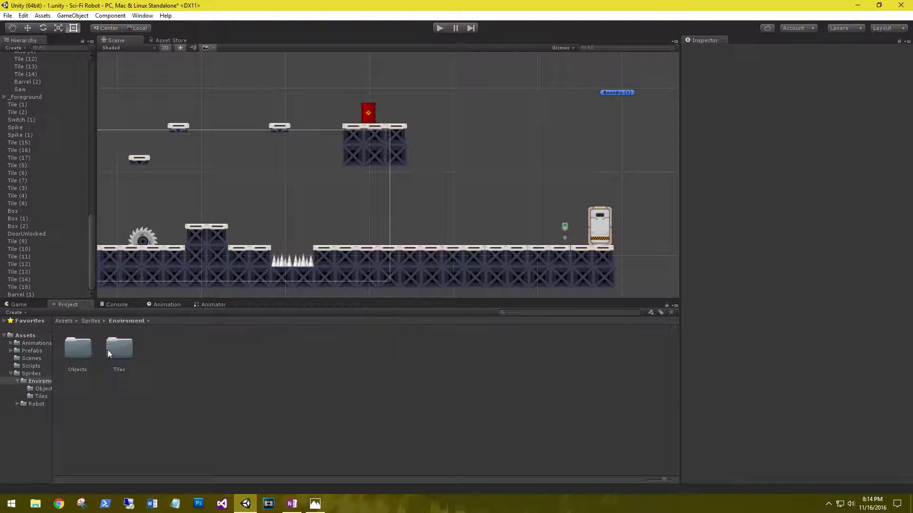
{"action": "double_click", "coordinate": [108, 353]}
{"action": "left_click_drag", "start_coordinate": [485, 354], "coordinate": [383, 114]}
{"action": "scroll", "coordinate": [381, 116], "scroll_direction": "up", "scroll_amount": 10}
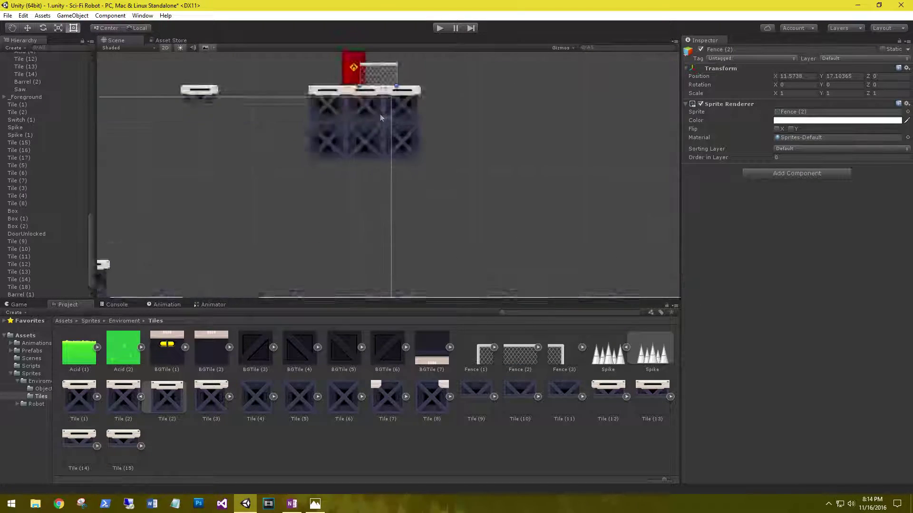
{"action": "middle_click_drag", "start_coordinate": [380, 116], "coordinate": [389, 179]}
{"action": "key", "text": "ctrl+d"}
{"action": "left_click_drag", "start_coordinate": [392, 137], "coordinate": [354, 136]}
{"action": "left_click", "coordinate": [402, 254]}
Cap the fence with a Fence (1) left end and a Fence (3) right end, deleting the surplus middle section.
{"action": "left_click_drag", "start_coordinate": [483, 354], "coordinate": [446, 143]}
{"action": "left_click", "coordinate": [429, 129]}
{"action": "left_click", "coordinate": [409, 138]}
{"action": "left_click", "coordinate": [396, 137]}
{"action": "left_click", "coordinate": [344, 138], "text": "shift"}
{"action": "left_click", "coordinate": [323, 138], "text": "shift"}
{"action": "left_click_drag", "start_coordinate": [324, 138], "coordinate": [337, 138]}
{"action": "left_click", "coordinate": [409, 138]}
{"action": "key", "text": "Delete"}
{"action": "left_click_drag", "start_coordinate": [561, 356], "coordinate": [400, 132]}
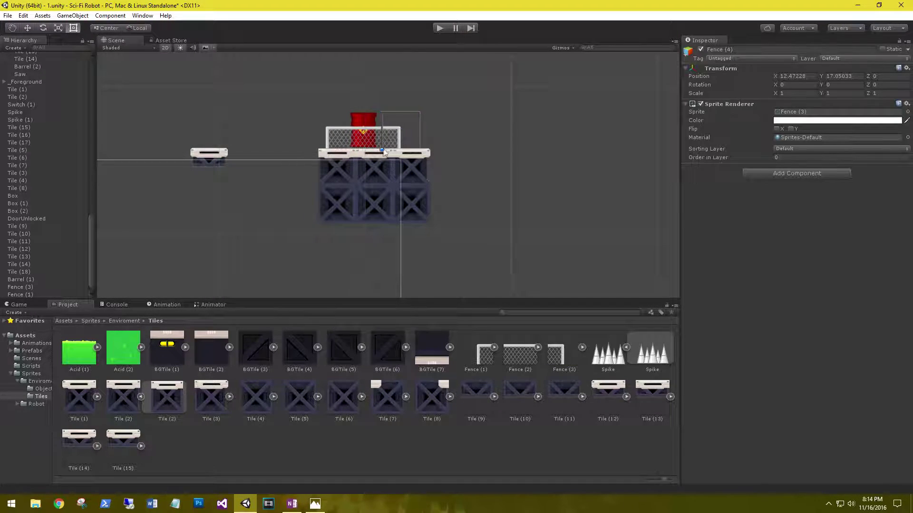
Shift the three fence pieces together so the fence is centred on the six-tile block.
{"action": "left_click", "coordinate": [335, 138]}
{"action": "left_click", "coordinate": [363, 139], "text": "shift"}
{"action": "left_click", "coordinate": [393, 139], "text": "shift"}
{"action": "left_click_drag", "start_coordinate": [333, 139], "coordinate": [342, 136]}
{"action": "left_click", "coordinate": [481, 189]}
{"action": "scroll", "coordinate": [481, 189], "scroll_direction": "down", "scroll_amount": 5}
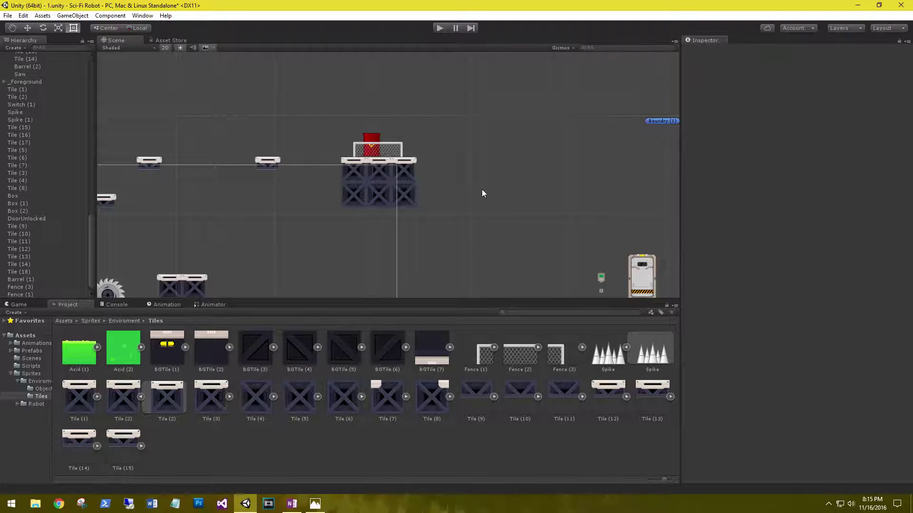
Duplicate one two-tile-high column and place the copy high above the unlocked door at the floor's far end.
{"action": "left_click", "coordinate": [331, 126]}
{"action": "left_click", "coordinate": [334, 147], "text": "shift"}
{"action": "left_click", "coordinate": [279, 128]}
{"action": "left_click", "coordinate": [275, 158], "text": "shift"}
{"action": "key", "text": "ctrl+d"}
{"action": "left_click_drag", "start_coordinate": [276, 157], "coordinate": [557, 146]}
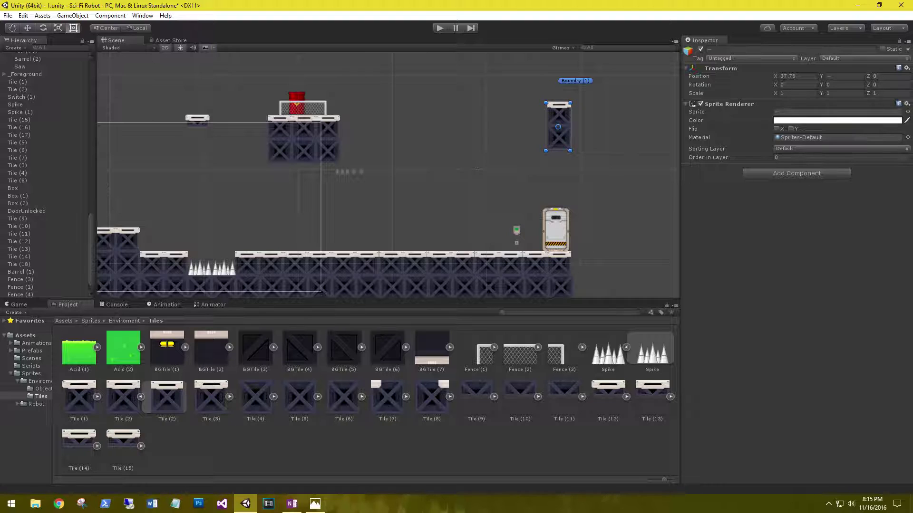
Move the rightmost column of the fenced block next to the column above the door, forming two two-column blocks.
{"action": "left_click_drag", "start_coordinate": [329, 157], "coordinate": [599, 158]}
{"action": "left_click", "coordinate": [509, 150]}
{"action": "scroll", "coordinate": [518, 160], "scroll_direction": "up", "scroll_amount": 2}
{"action": "left_click", "coordinate": [490, 164]}
{"action": "middle_click_drag", "start_coordinate": [489, 165], "coordinate": [524, 143]}
{"action": "scroll", "coordinate": [524, 143], "scroll_direction": "down", "scroll_amount": 2}
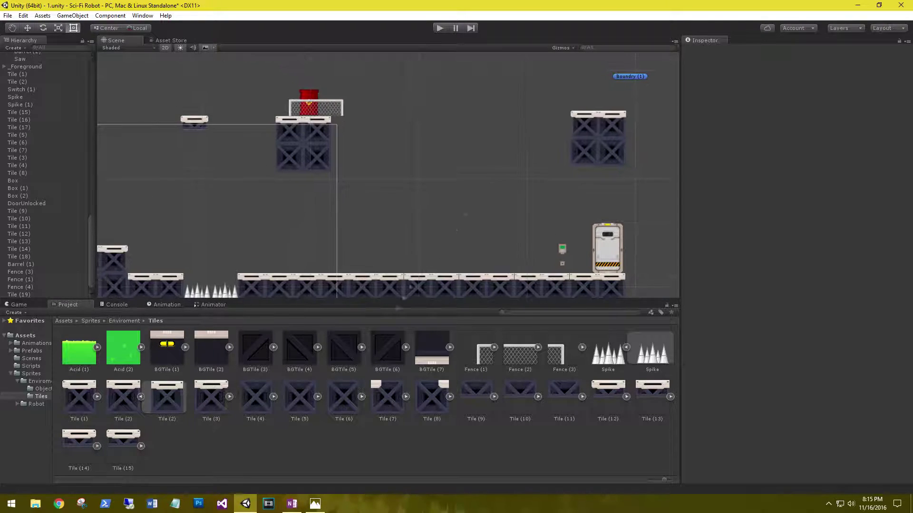
Duplicate the small floating platform into four copies staggered between the fenced block and the block above the door.
{"action": "left_click", "coordinate": [194, 122]}
{"action": "key", "text": "ctrl+d"}
{"action": "left_click_drag", "start_coordinate": [194, 123], "coordinate": [508, 128]}
{"action": "key", "text": "ctrl+d"}
{"action": "left_click", "coordinate": [459, 150]}
{"action": "left_click", "coordinate": [427, 127]}
{"action": "key", "text": "ctrl+d"}
{"action": "left_click_drag", "start_coordinate": [428, 127], "coordinate": [426, 218]}
{"action": "key", "text": "ctrl+d"}
{"action": "left_click", "coordinate": [385, 227]}
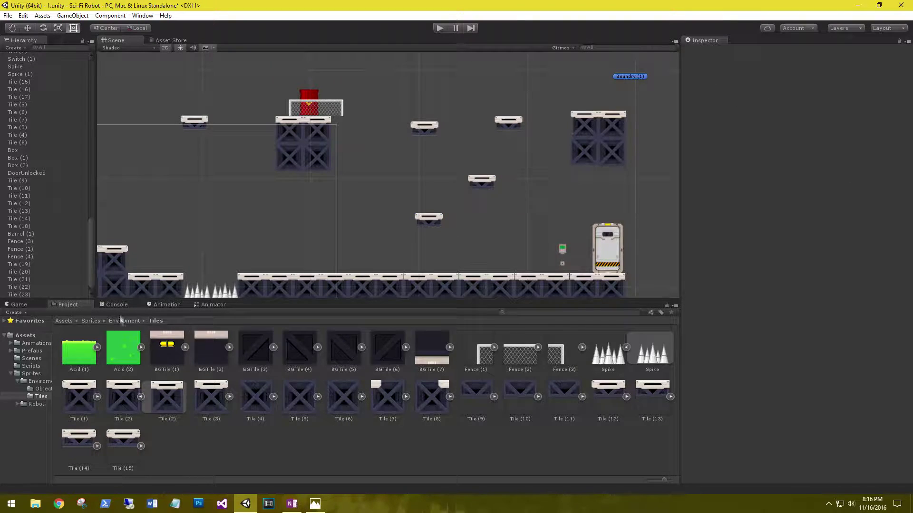
Place two Saw sprites on the floor beyond the spikes and set their Order in Layer to -1.
{"action": "left_click", "coordinate": [104, 340]}
{"action": "left_click", "coordinate": [43, 389]}
{"action": "left_click_drag", "start_coordinate": [326, 347], "coordinate": [480, 272]}
{"action": "key", "text": "ctrl+d"}
{"action": "left_click", "coordinate": [400, 270], "text": "shift"}
{"action": "left_click", "coordinate": [793, 158]}
{"action": "type", "text": "-1"}
{"action": "left_click", "coordinate": [418, 176]}
Move the three fence pieces left so they line up with the narrowed two-column block under the red barrel.
{"action": "middle_click_drag", "start_coordinate": [418, 176], "coordinate": [582, 173]}
{"action": "left_click", "coordinate": [502, 107]}
{"action": "left_click", "coordinate": [457, 108], "text": "shift"}
{"action": "left_click_drag", "start_coordinate": [490, 109], "coordinate": [482, 108]}
{"action": "left_click", "coordinate": [483, 108], "text": "shift"}
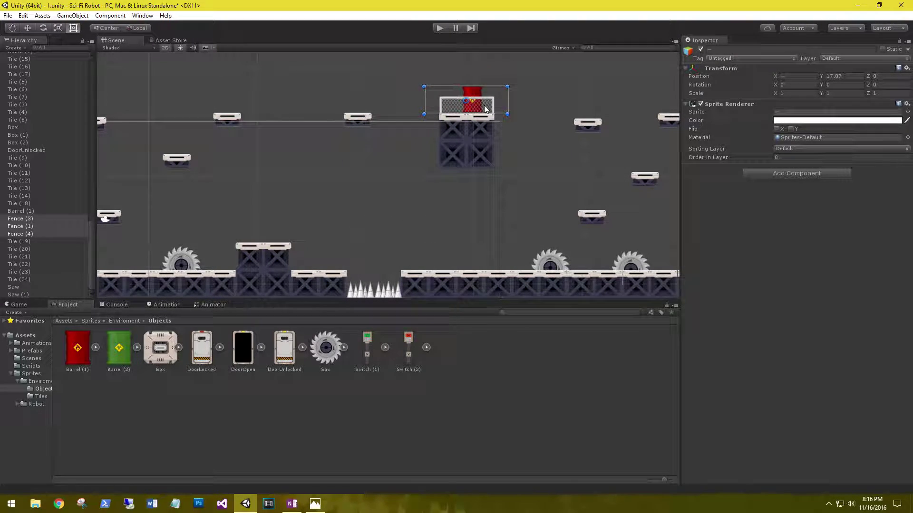
{"action": "left_click", "coordinate": [431, 212]}
Select all the loose tiles, props and hazards in the hierarchy and parent them under _Player.
{"action": "scroll", "coordinate": [432, 212], "scroll_direction": "down", "scroll_amount": 4}
{"action": "scroll", "coordinate": [434, 212], "scroll_direction": "down", "scroll_amount": 3}
{"action": "left_click", "coordinate": [439, 28]}
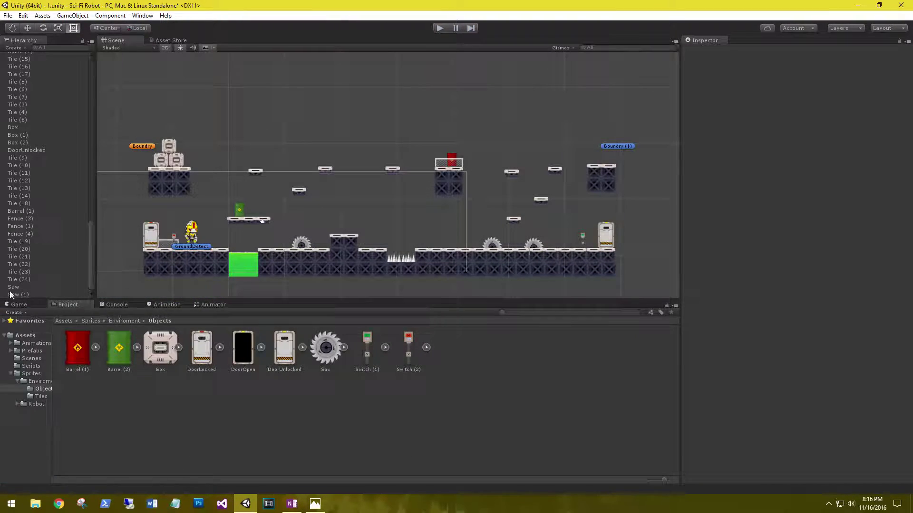
{"action": "left_click", "coordinate": [10, 294]}
{"action": "scroll", "coordinate": [14, 238], "scroll_direction": "up", "scroll_amount": 4}
{"action": "left_click", "coordinate": [15, 142], "text": "shift"}
{"action": "left_click_drag", "start_coordinate": [14, 142], "coordinate": [23, 46]}
{"action": "scroll", "coordinate": [25, 128], "scroll_direction": "up", "scroll_amount": 5}
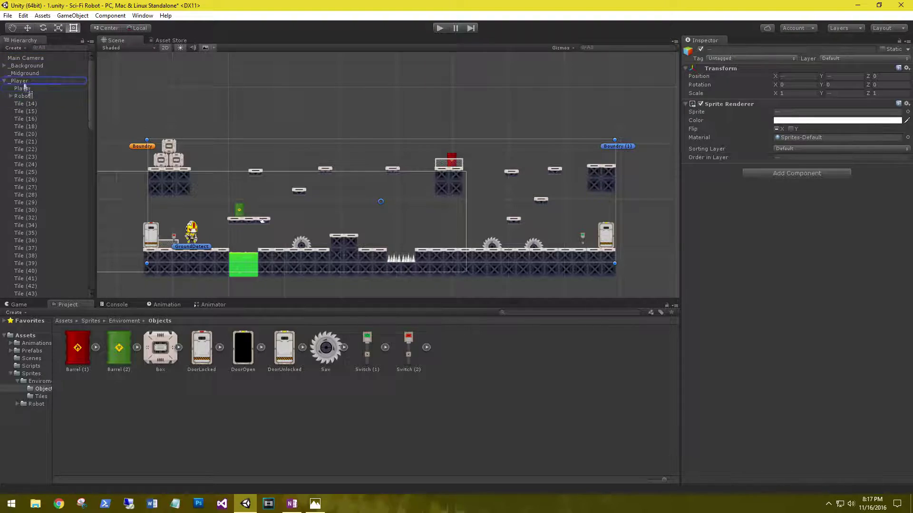
Reparent the three fence pieces around the red barrel from _Player to _Foreground.
{"action": "scroll", "coordinate": [24, 130], "scroll_direction": "down", "scroll_amount": 8}
{"action": "left_click", "coordinate": [29, 212]}
{"action": "left_click", "coordinate": [29, 226], "text": "shift"}
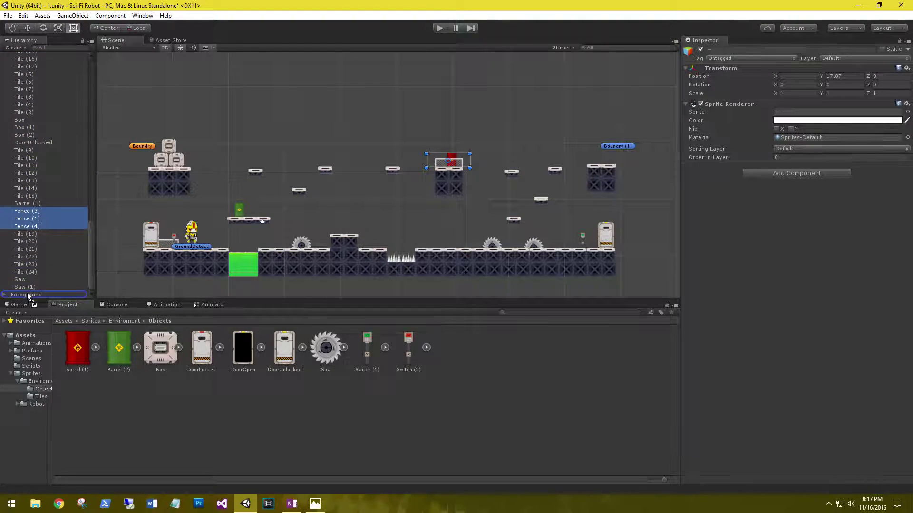
{"action": "left_click_drag", "start_coordinate": [27, 296], "coordinate": [28, 296]}
Test-play the level past the acid pool, stop it, and inspect the raised block's two top tiles.
{"action": "left_click", "coordinate": [439, 28]}
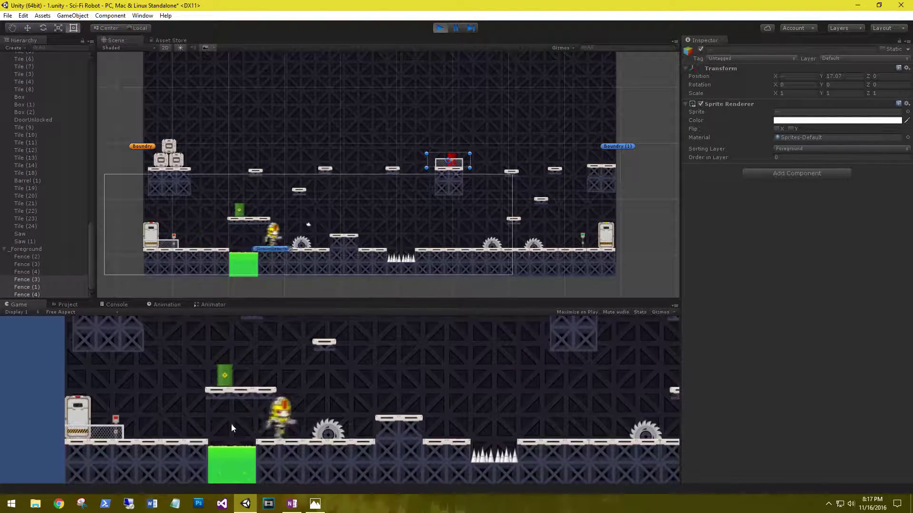
{"action": "key", "text": "ctrl+p"}
{"action": "left_click", "coordinate": [343, 243]}
{"action": "left_click", "coordinate": [335, 244], "text": "shift"}
{"action": "scroll", "coordinate": [87, 184], "scroll_direction": "up", "scroll_amount": 8}
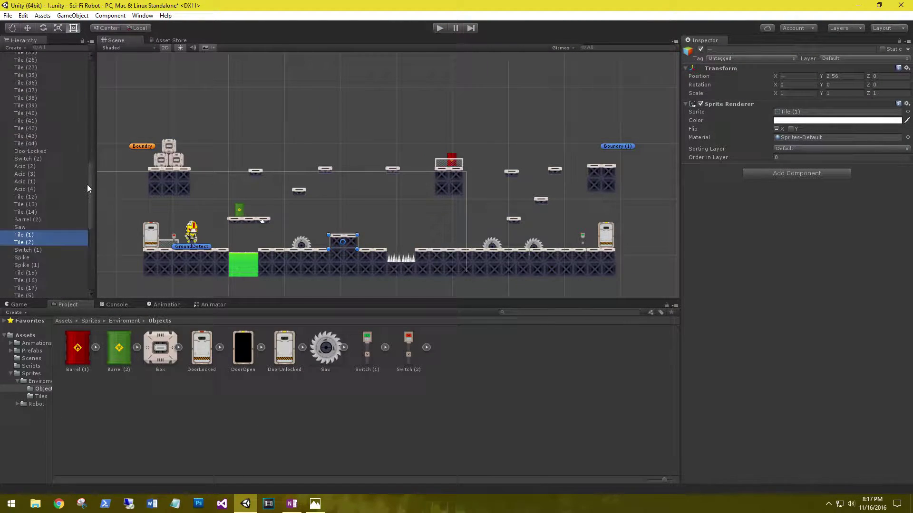
Test-play the level, jumping the robot over the hazards to the floor beyond the spikes, and stop it.
{"action": "left_click", "coordinate": [439, 29]}
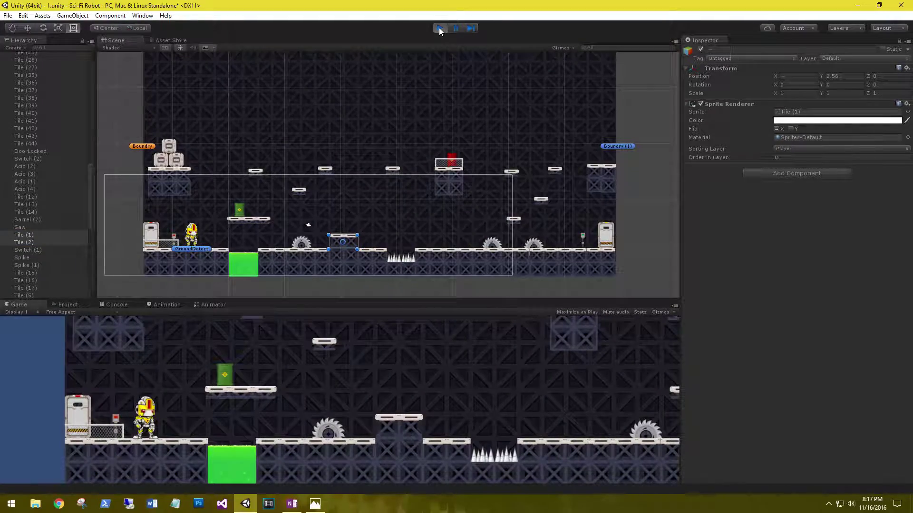
{"action": "key", "text": "d"}
{"action": "key", "text": "space"}
{"action": "key", "text": "space"}
{"action": "key", "text": "space"}
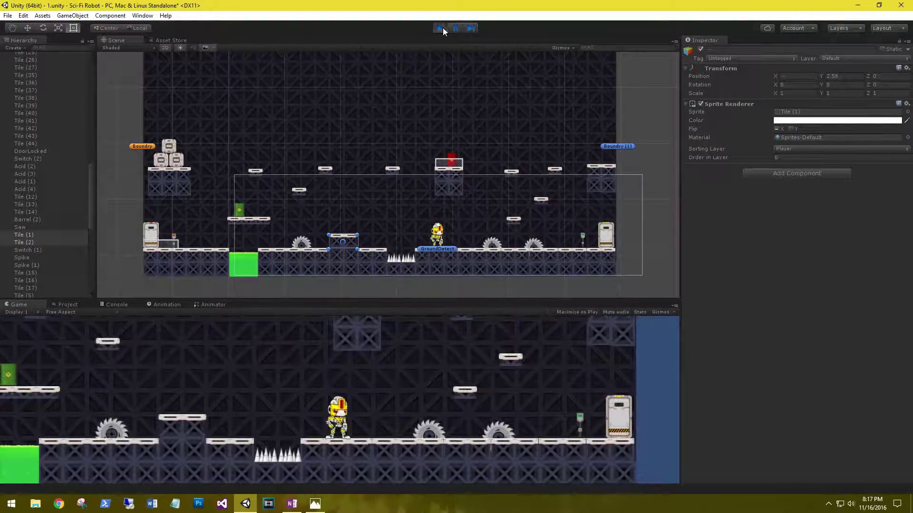
{"action": "left_click", "coordinate": [440, 30]}
Select the _Player group and test-play the level again, moving the robot back and forth and jumping around the first saw.
{"action": "scroll", "coordinate": [93, 141], "scroll_direction": "up", "scroll_amount": 5}
{"action": "left_click_drag", "start_coordinate": [93, 142], "coordinate": [91, 100]}
{"action": "left_click", "coordinate": [19, 96]}
{"action": "left_click", "coordinate": [18, 81]}
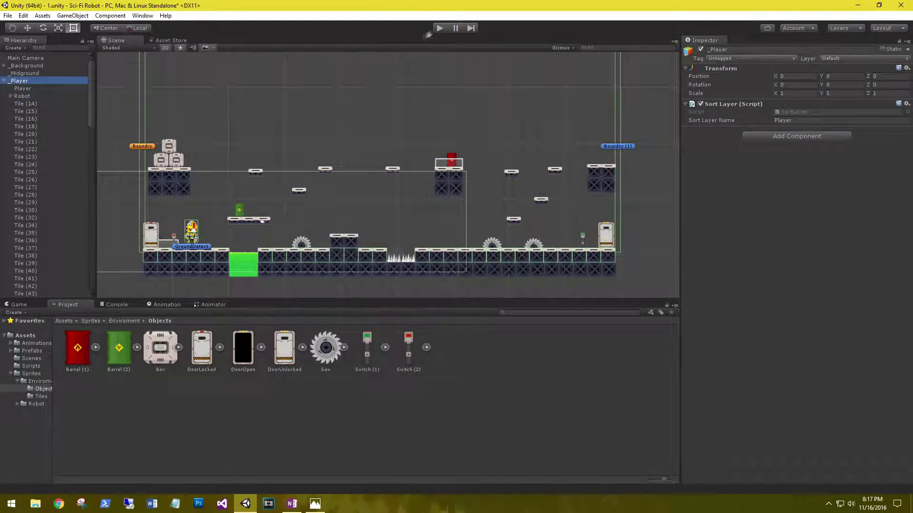
{"action": "left_click", "coordinate": [440, 29]}
{"action": "key", "text": "Right"}
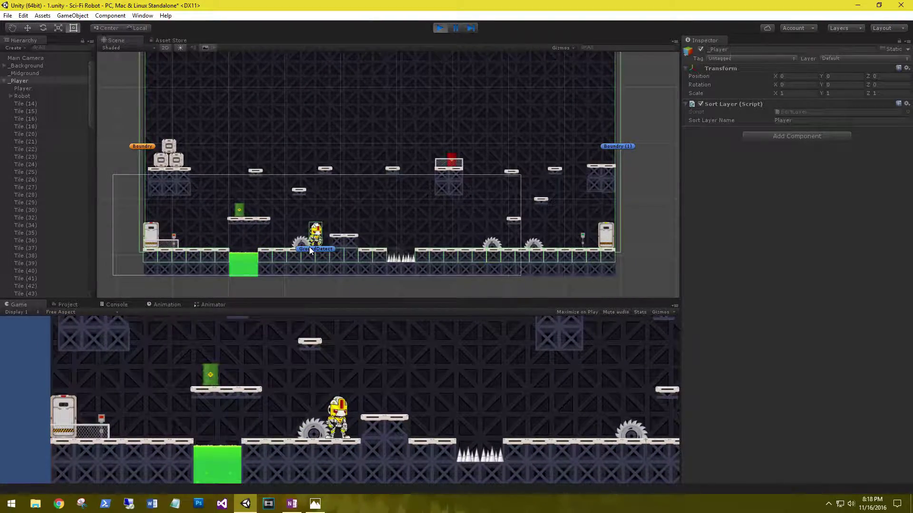
{"action": "key", "text": "Left"}
{"action": "key", "text": "space"}
{"action": "key", "text": "ctrl+p"}
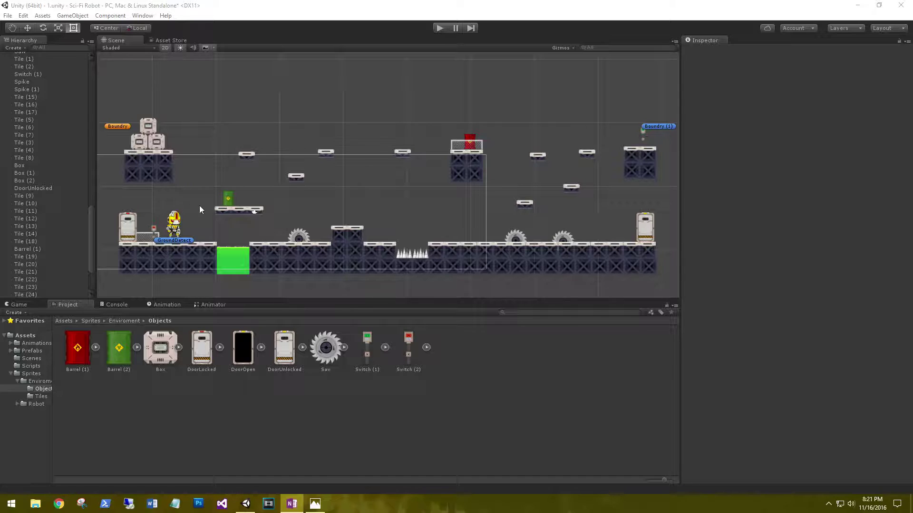
{"action": "middle_click_drag", "start_coordinate": [181, 207], "coordinate": [212, 201]}
{"action": "left_click", "coordinate": [672, 219]}
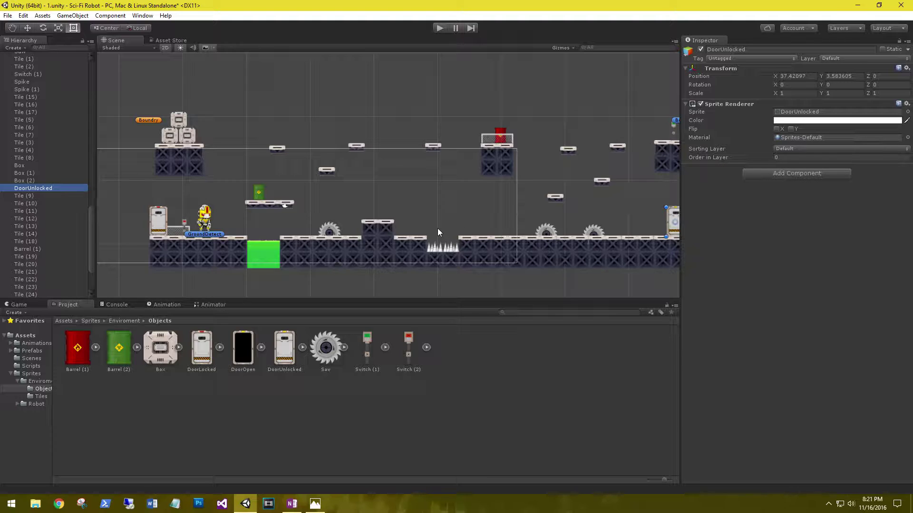
{"action": "scroll", "coordinate": [399, 212], "scroll_direction": "up", "scroll_amount": 1}
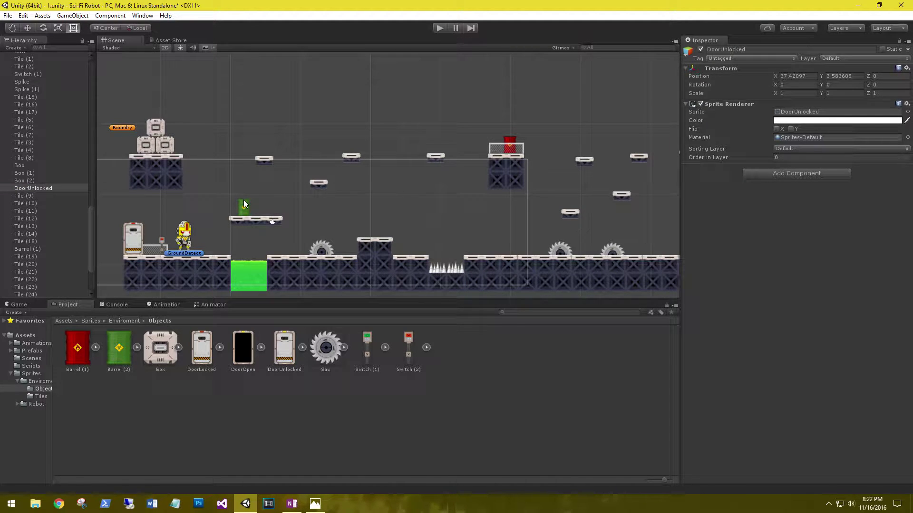
{"action": "mouse_move", "coordinate": [445, 212]}
{"action": "middle_mouse_down"}
{"action": "mouse_move", "coordinate": [366, 218]}
{"action": "mouse_move", "coordinate": [456, 212]}
{"action": "mouse_move", "coordinate": [431, 216]}
{"action": "mouse_move", "coordinate": [444, 214]}
{"action": "middle_mouse_up"}
{"action": "left_click", "coordinate": [384, 219]}
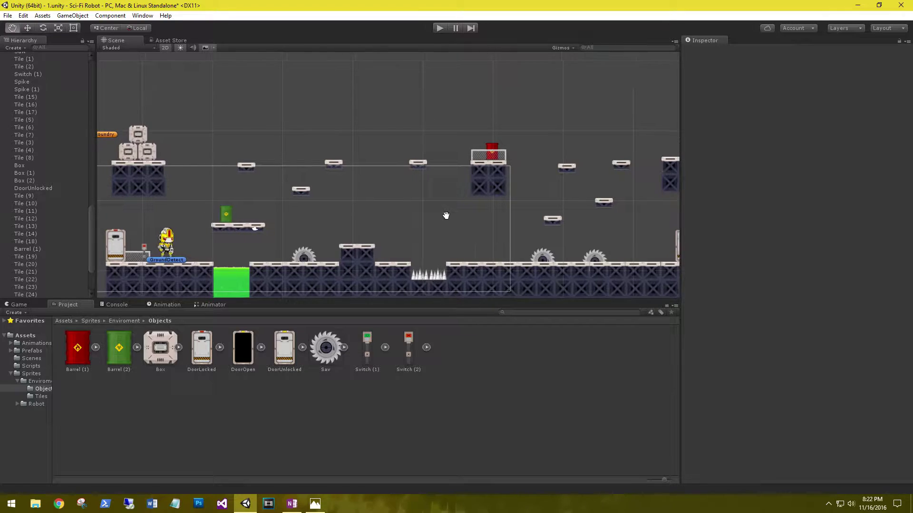